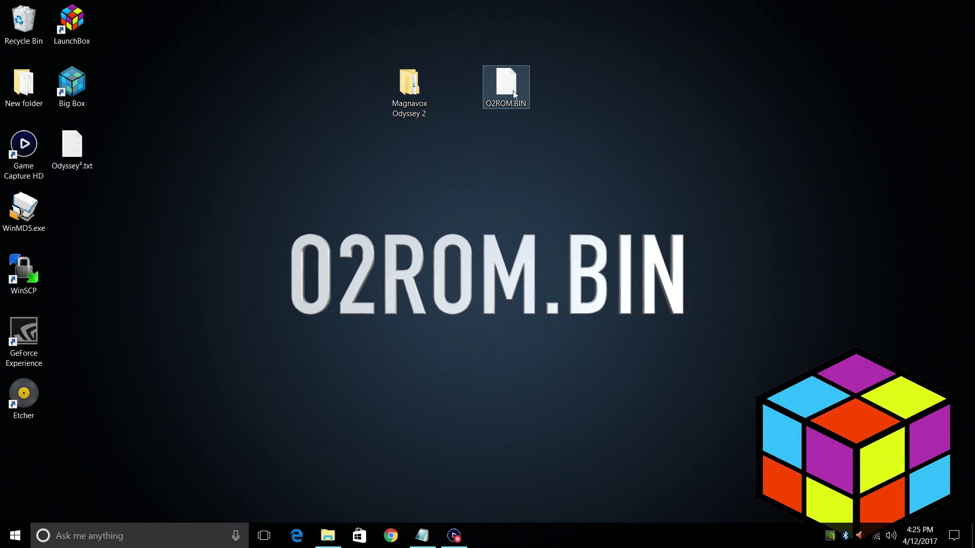
Step: Look through the ROM zip files in the desktop's Magnavox Odyssey 2 folder and close it
double_click(419, 96)
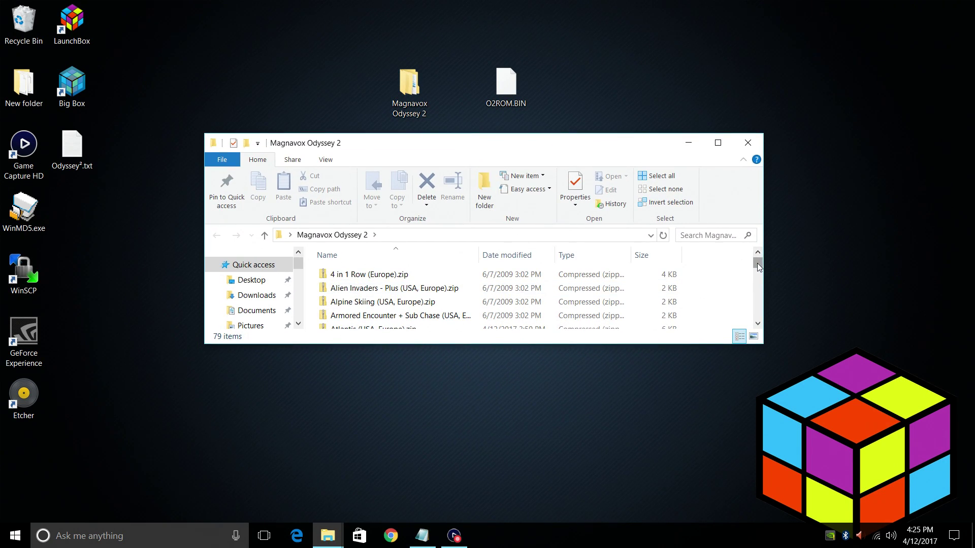
drag(758, 263, 759, 320)
click(748, 143)
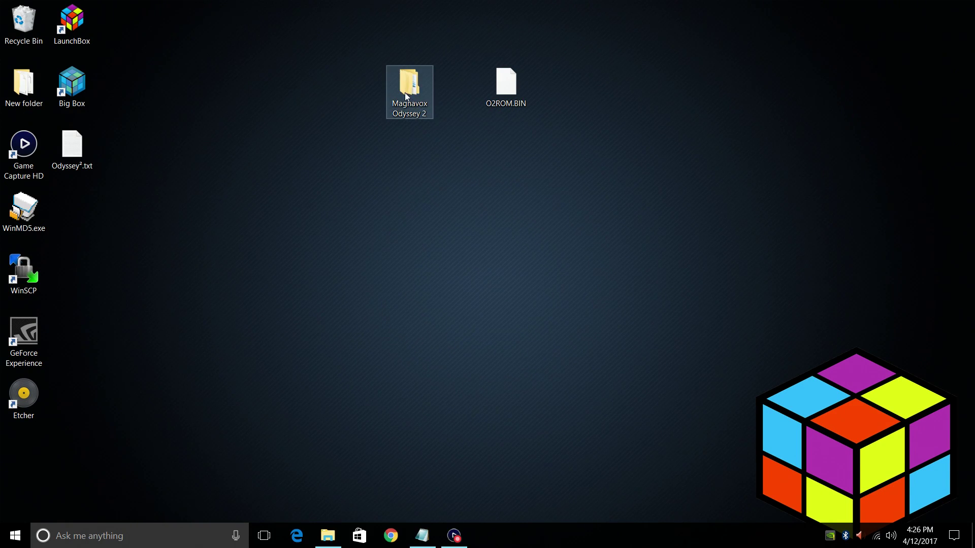
Step: Move the Magnavox Odyssey 2 folder from the desktop into LaunchBox's Games folder
click(328, 530)
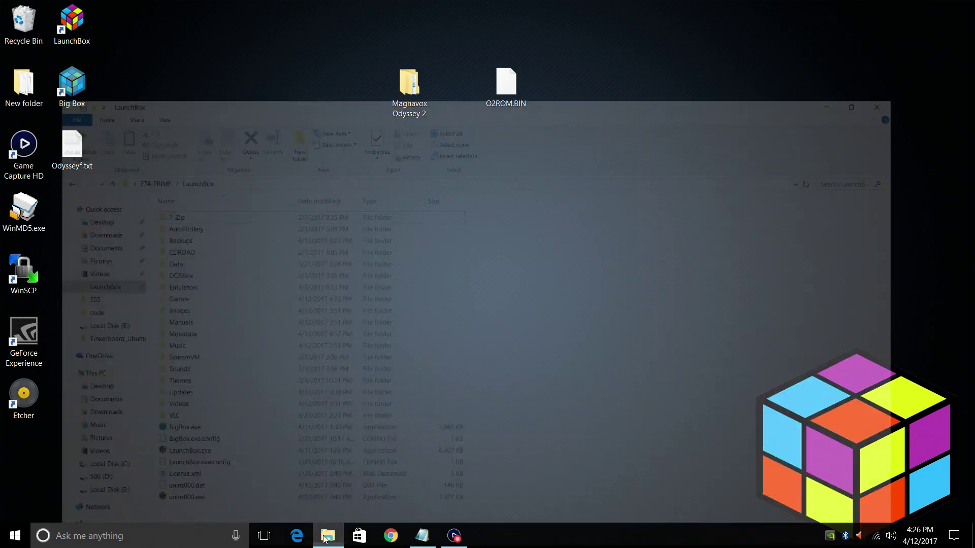
drag(541, 12, 974, 117)
click(426, 72)
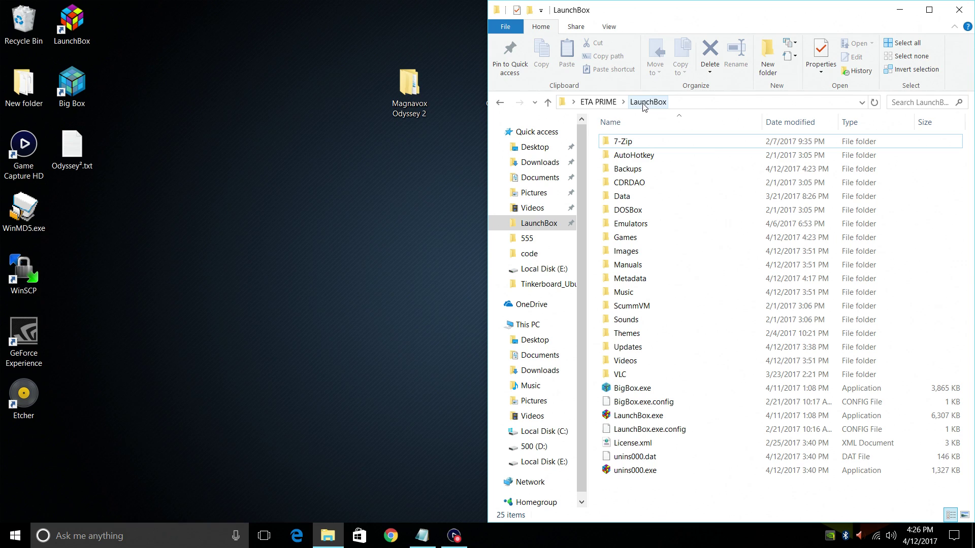
double_click(622, 238)
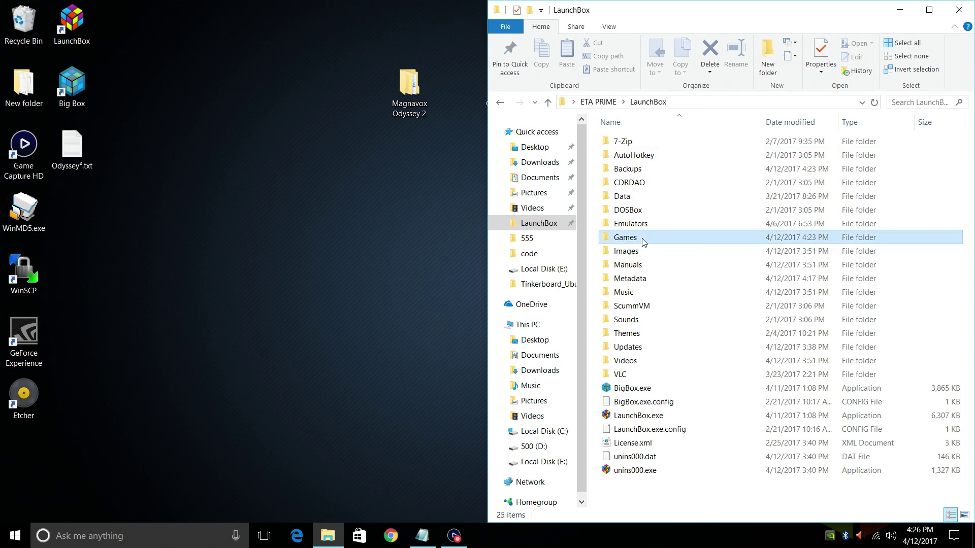
click(407, 88)
drag(407, 88, 656, 392)
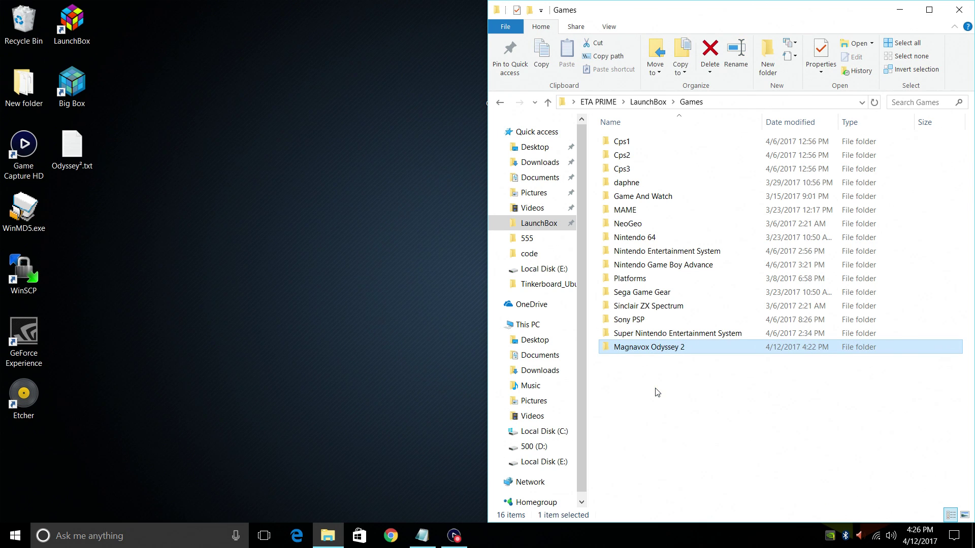
Step: Move O2ROM.BIN from the desktop into the system folder of RetroArch, inside LaunchBox's Emulators folder
click(500, 104)
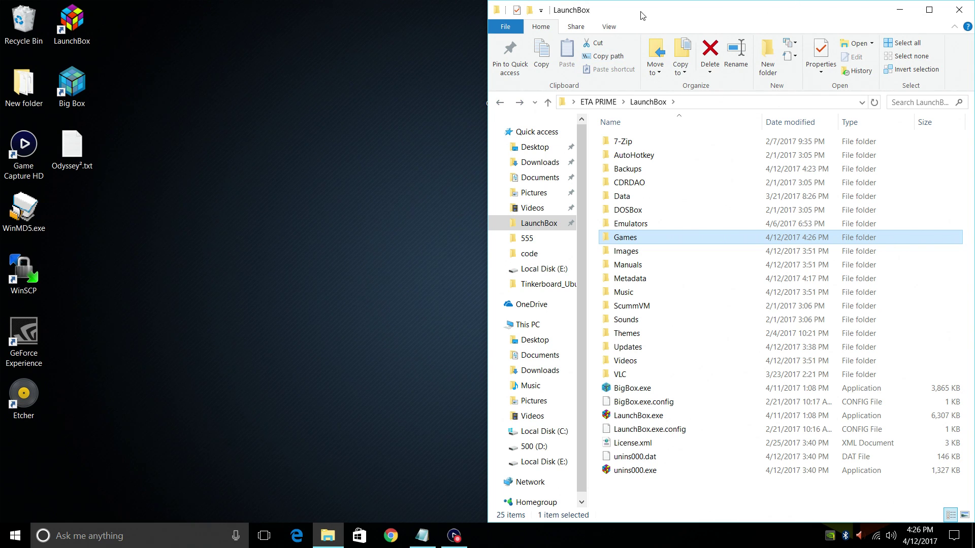
drag(641, 15, 382, 143)
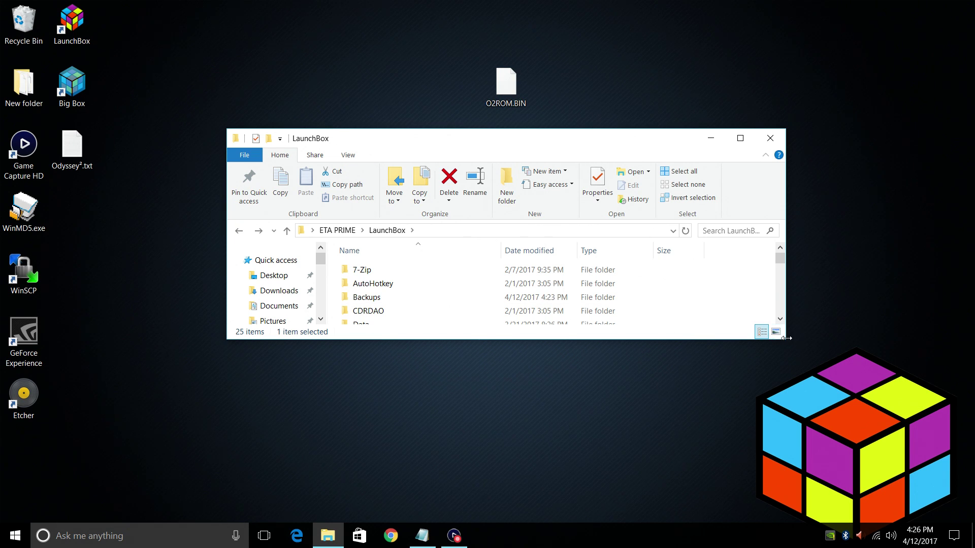
drag(786, 341, 912, 477)
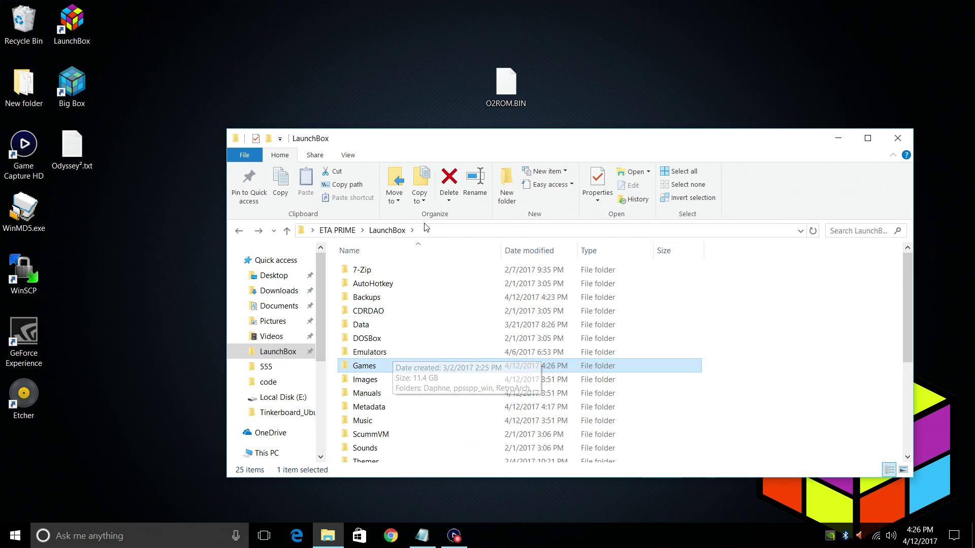
double_click(373, 353)
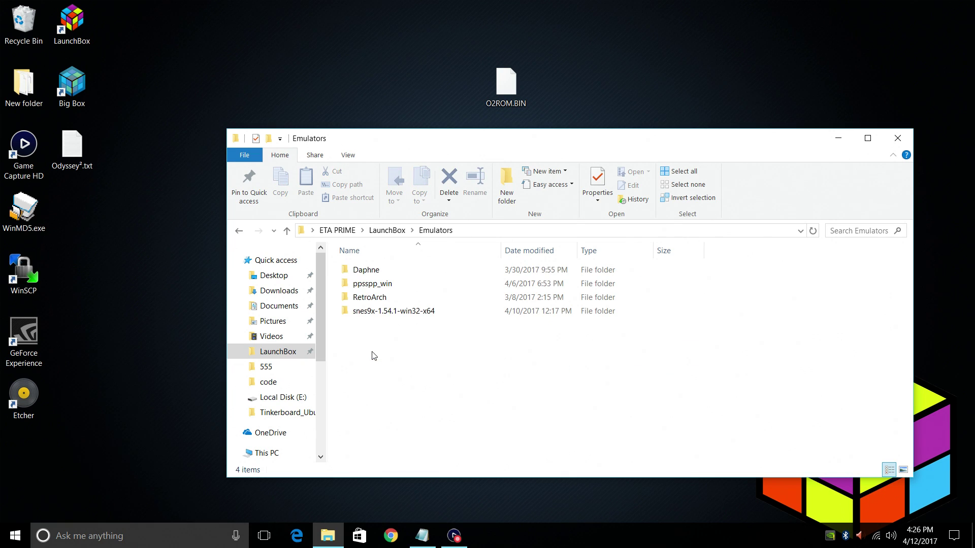
double_click(373, 301)
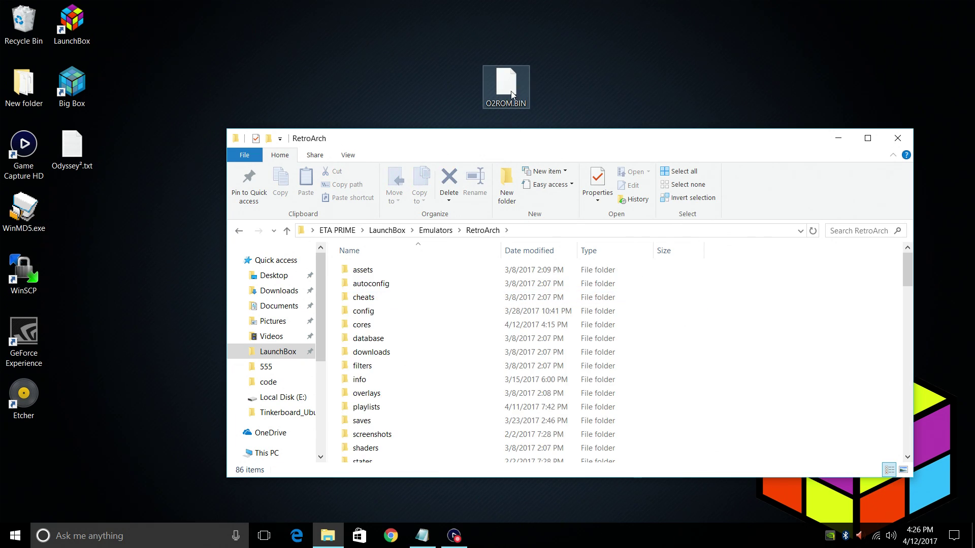
scroll(391, 364, down, 2)
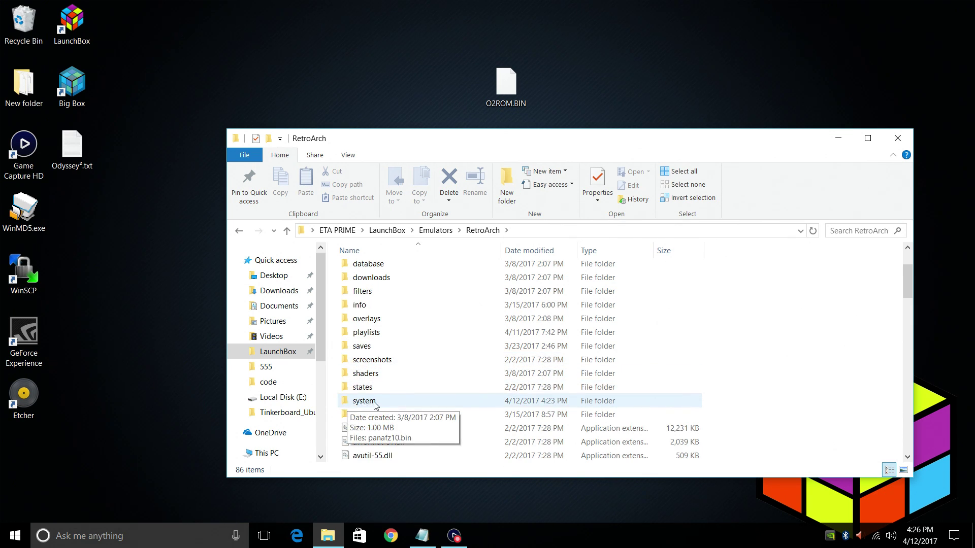
double_click(349, 402)
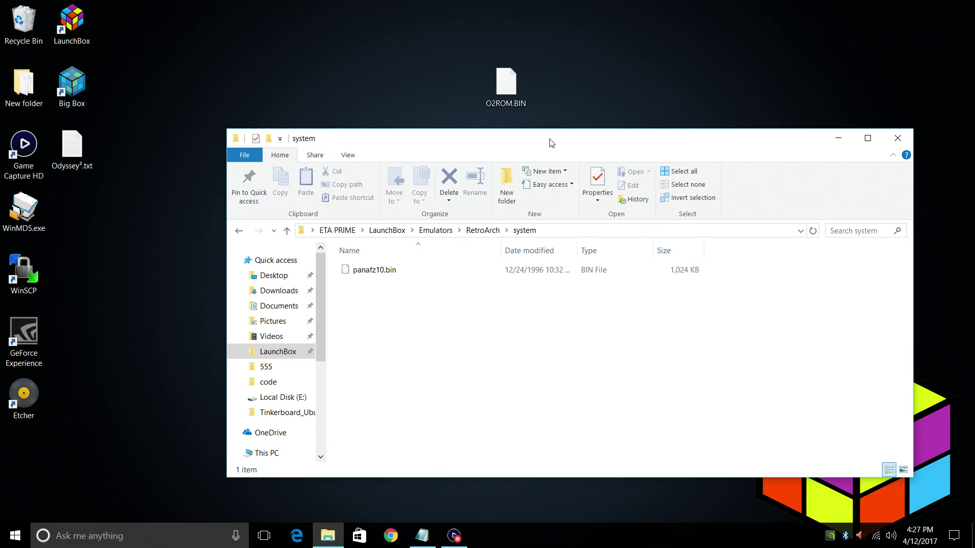
drag(505, 83, 391, 330)
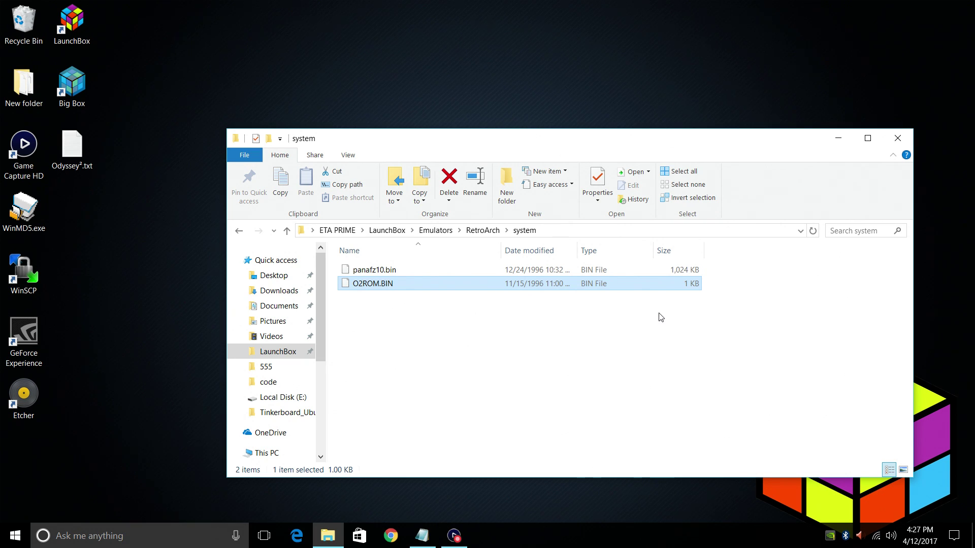
Step: Return to the RetroArch folder and launch retroarch.exe
click(239, 231)
scroll(457, 351, down, 4)
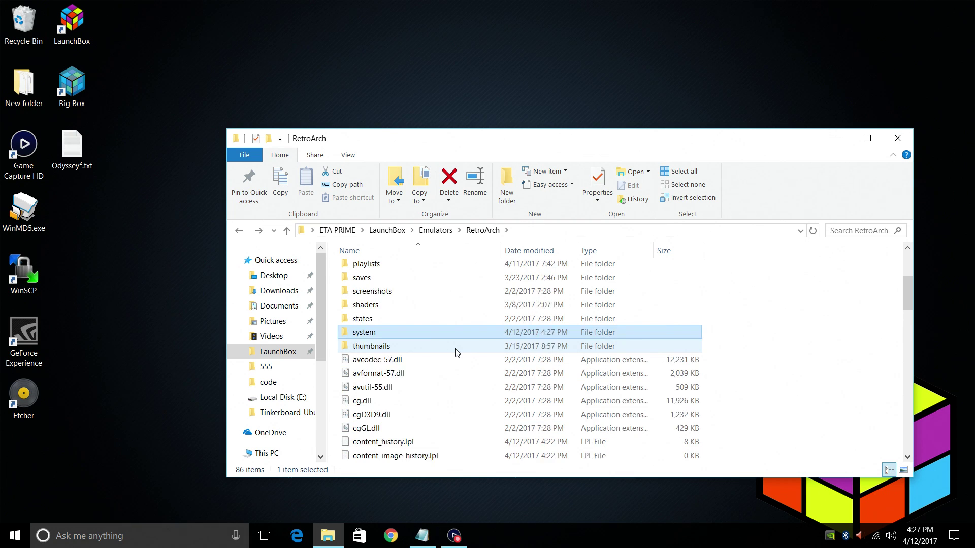
scroll(458, 357, down, 13)
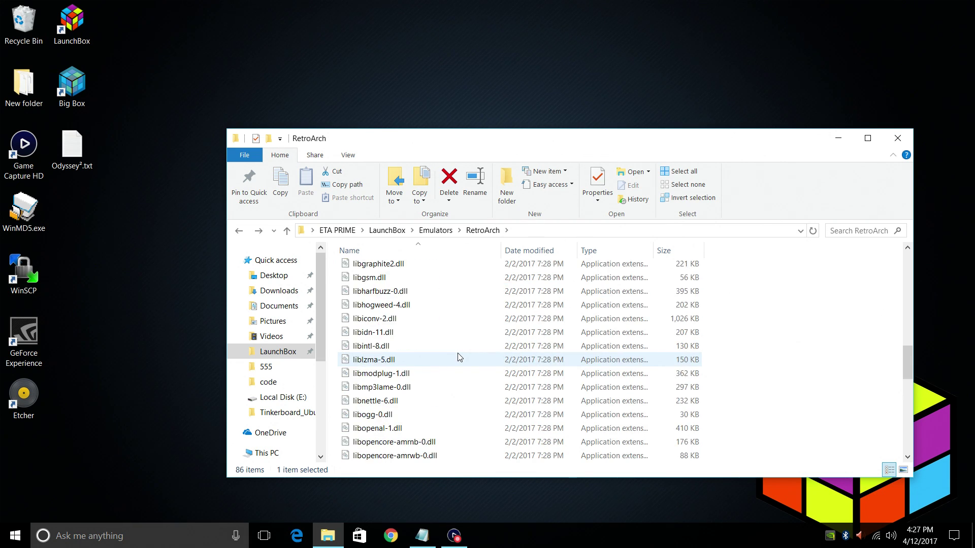
scroll(458, 357, down, 5)
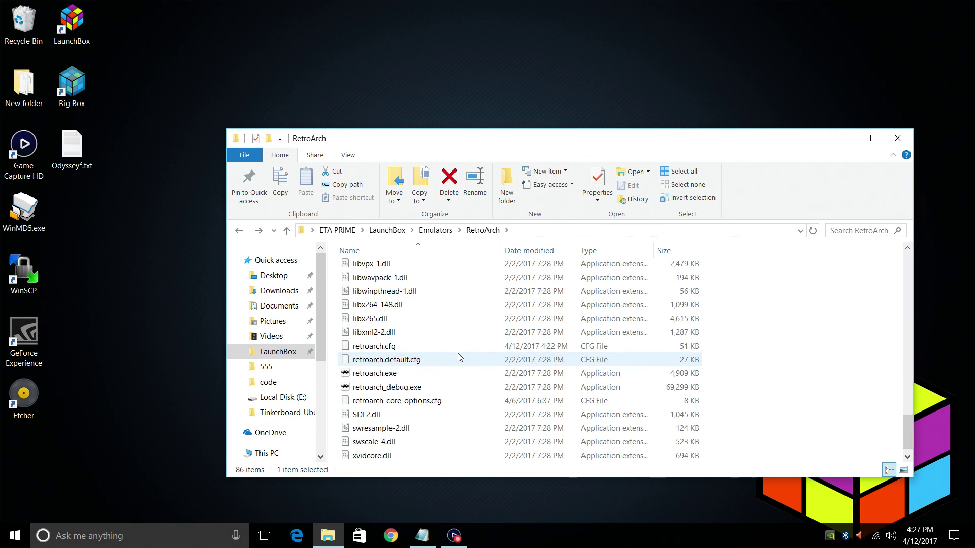
double_click(386, 374)
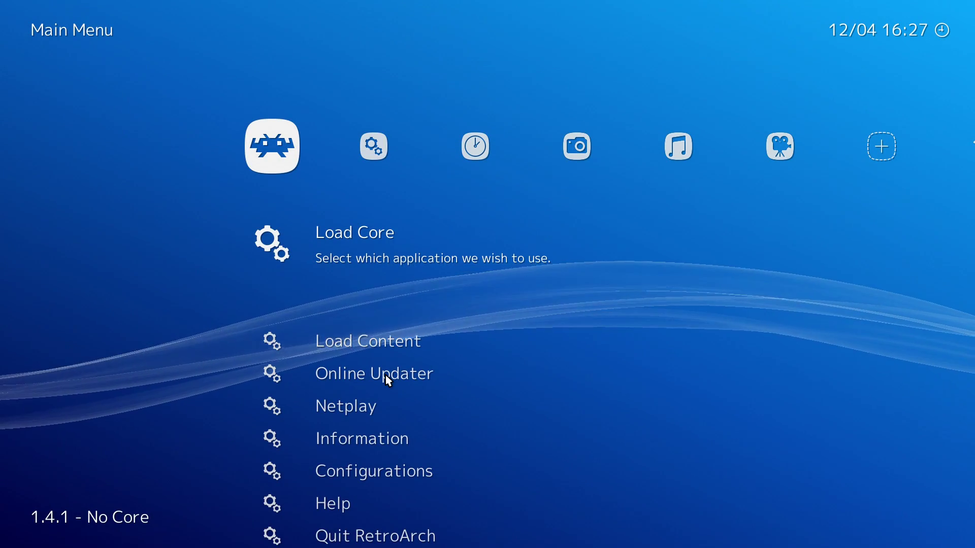
Step: Download the Odyssey2 / Videopac+ (O2EM) core with the online Core Updater
click(388, 381)
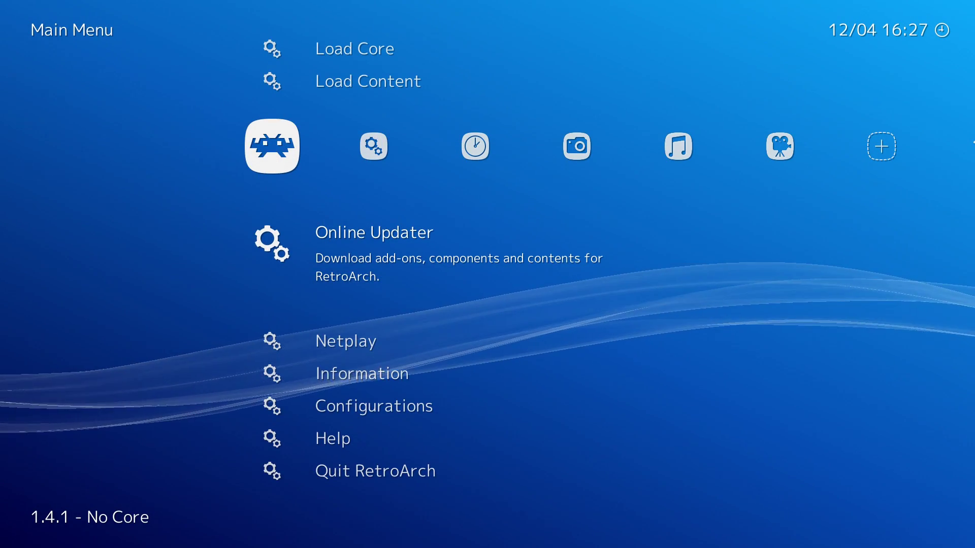
key(Return)
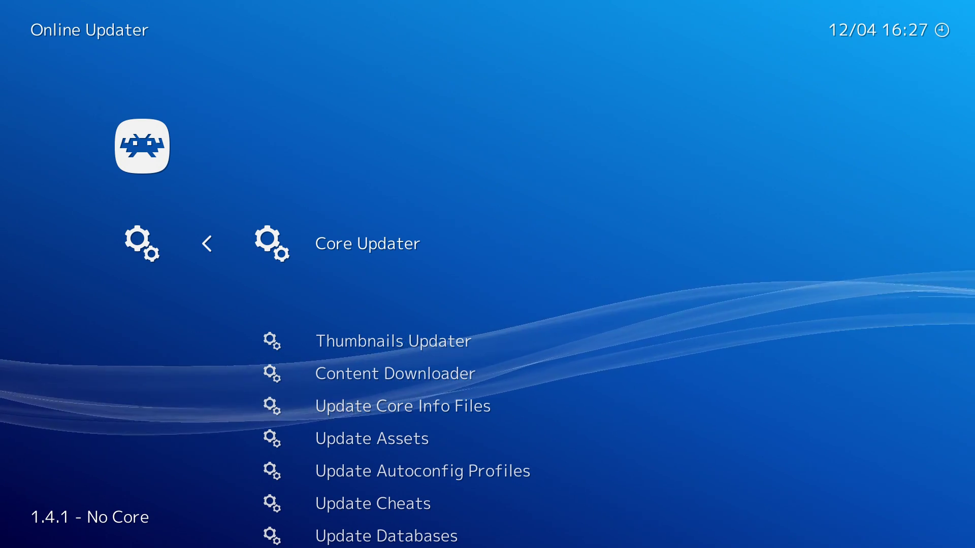
key(Return)
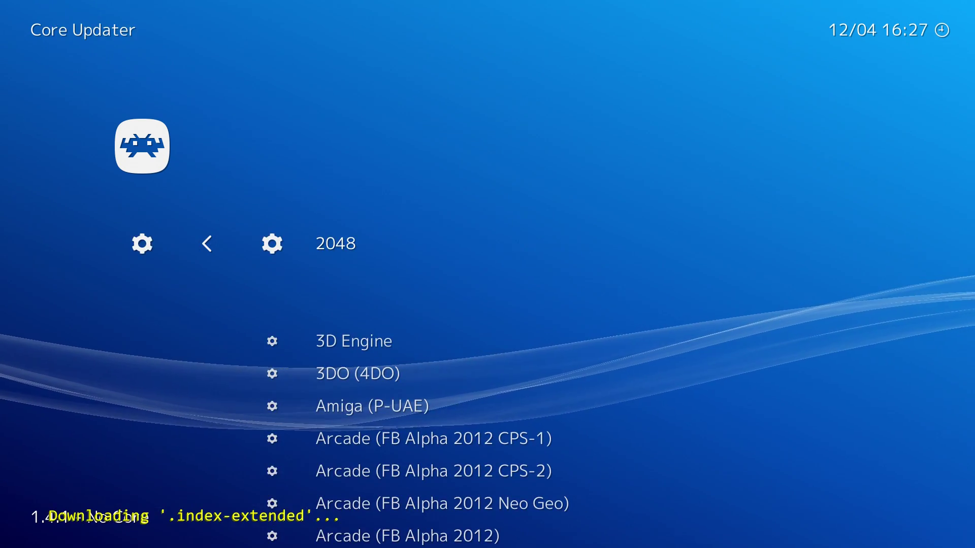
key(Down)
key(Down)
key(Down)
key(Down)
key(Down)
key(Down)
key(Down)
key(Down)
key(Down)
key(Down)
key(Down)
key(Down)
key(Down)
key(Down)
key(Down)
key(Down)
key(Down)
key(Down)
key(Down)
key(Down)
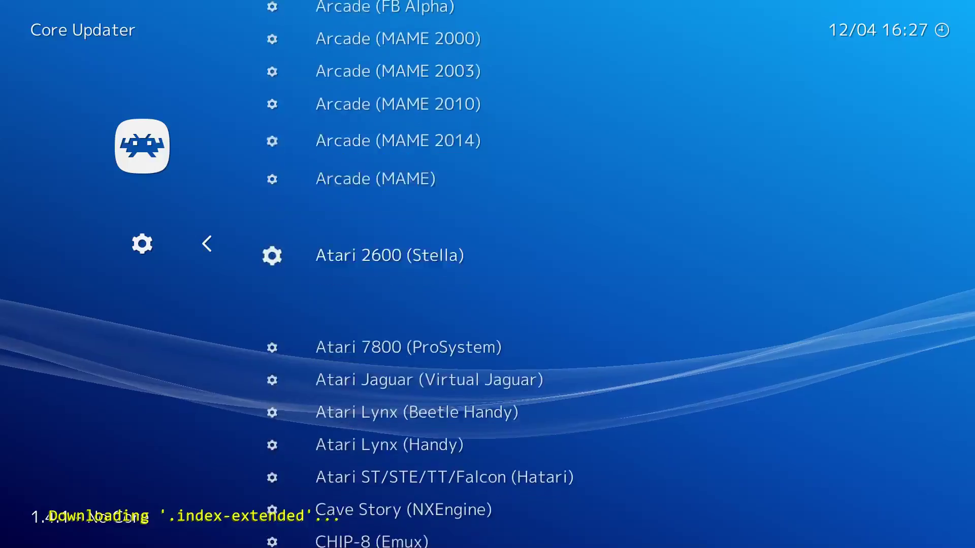
key(Down)
key(Down)
key(Down)
key(Down)
key(Down)
key(Down)
key(Down)
key(Down)
key(Down)
key(Down)
key(Down)
key(Down)
key(Down)
key(Down)
key(Down)
key(Down)
key(Down)
key(Down)
key(Down)
key(Down)
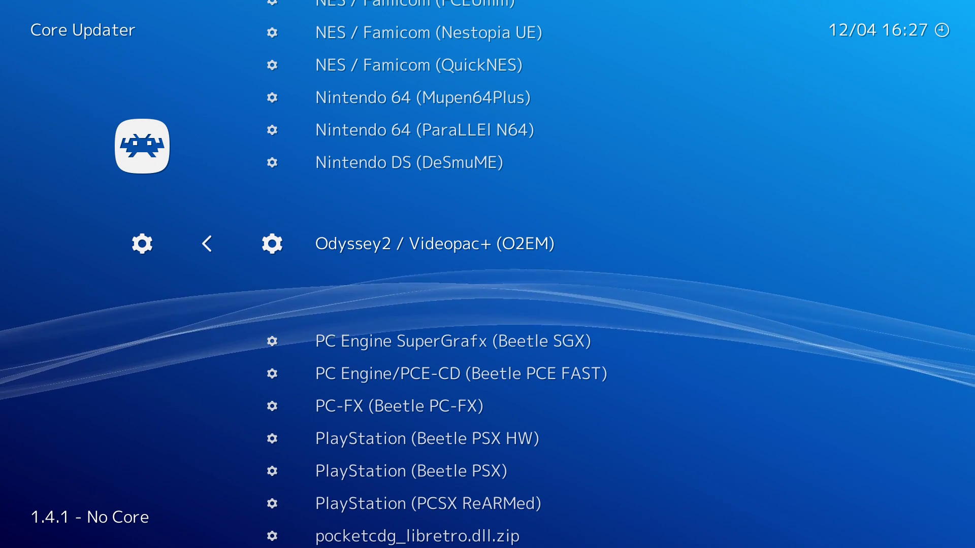
key(Return)
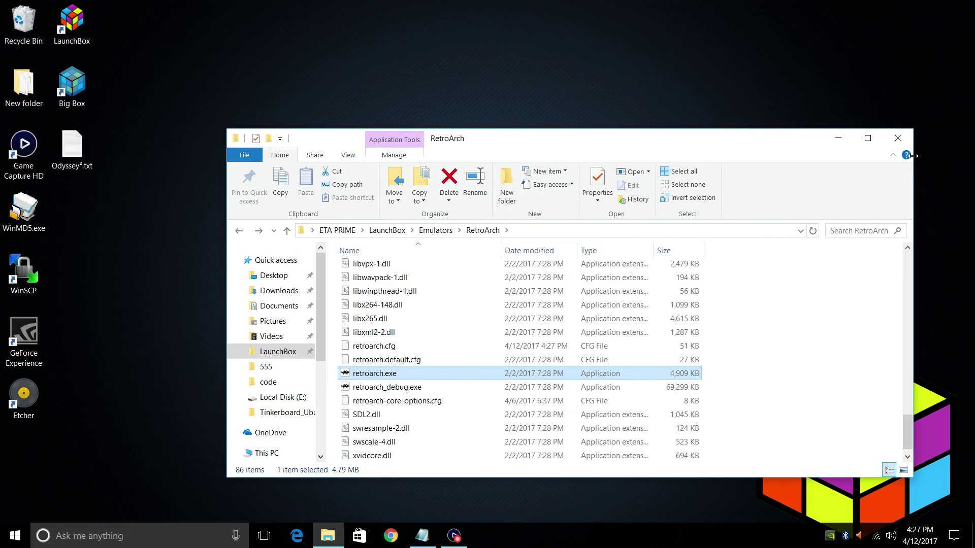
Step: Close the RetroArch folder, launch LaunchBox and start importing ROM files up to the file selection page
click(899, 138)
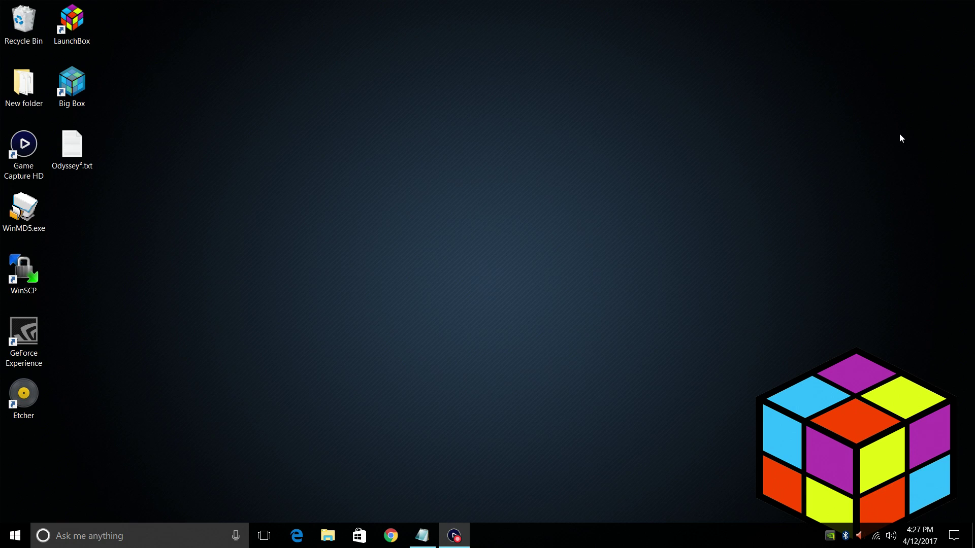
double_click(71, 23)
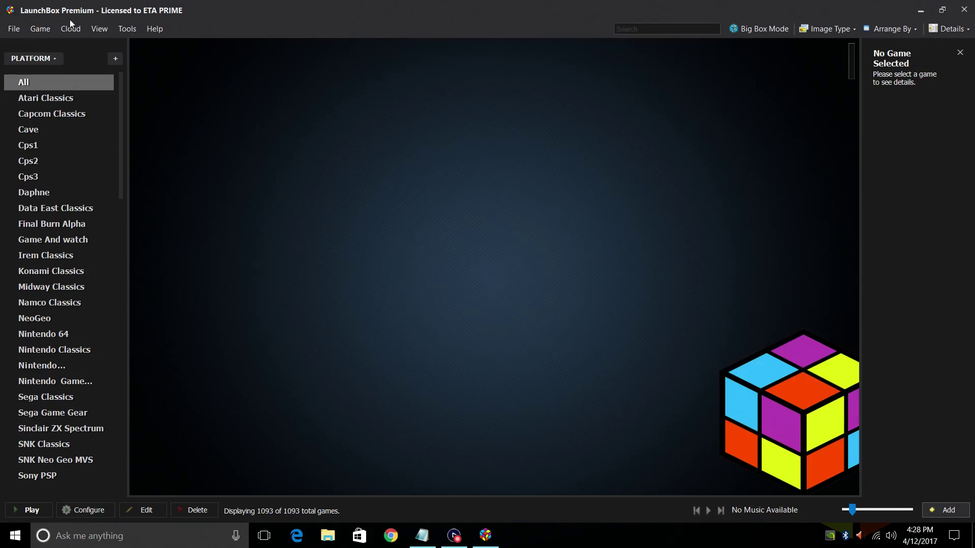
click(130, 30)
mouse_move(170, 211)
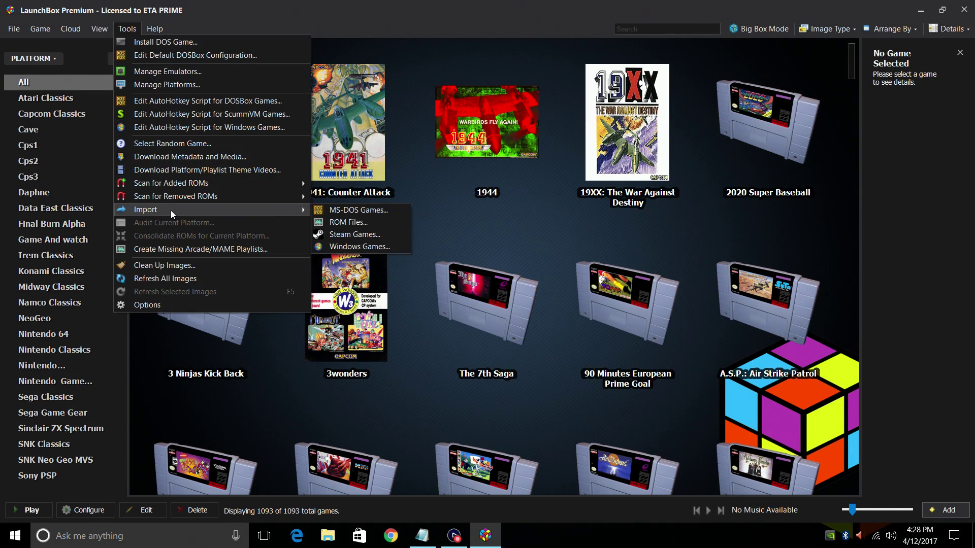
click(356, 224)
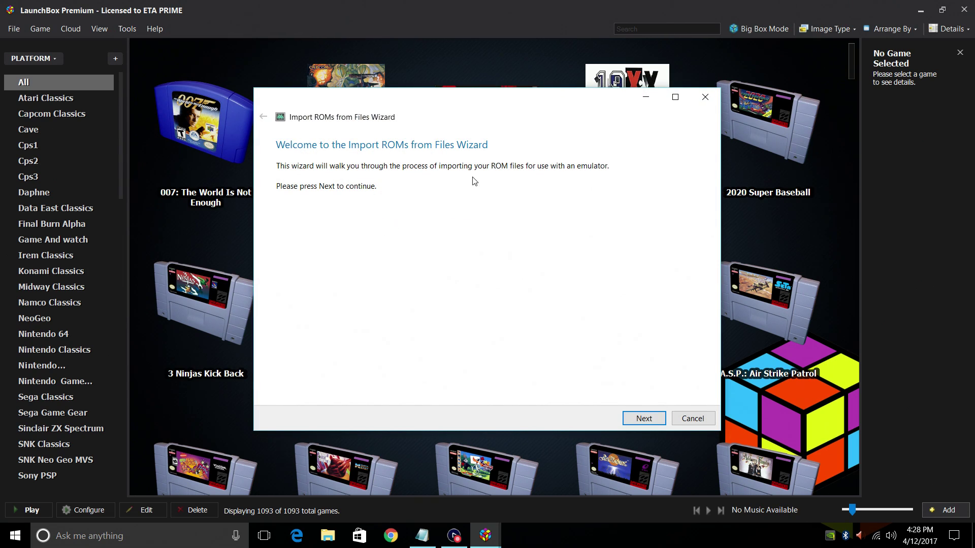
click(654, 419)
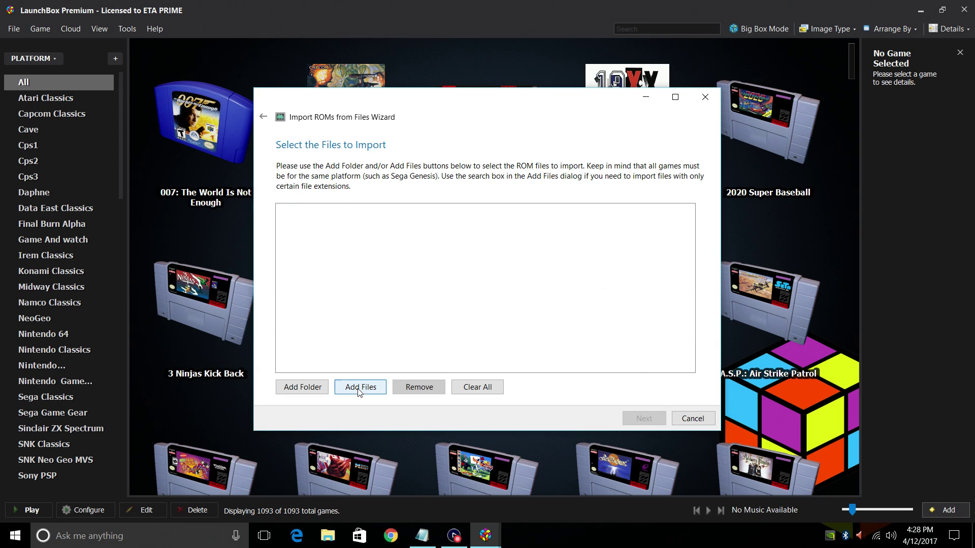
Step: Add the LaunchBox\Games\Magnavox Odyssey 2 folder to the import and continue to the platform page
click(303, 389)
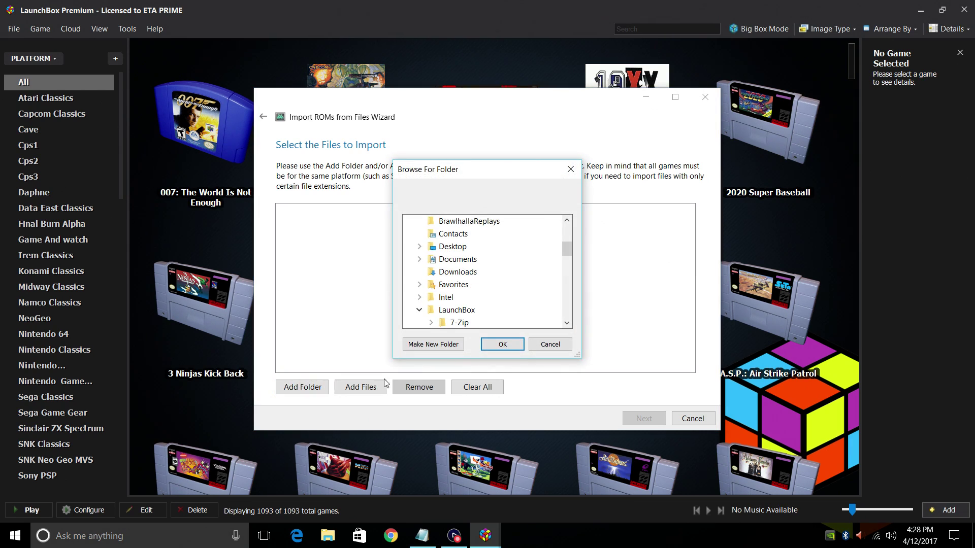
drag(567, 252, 565, 263)
click(567, 325)
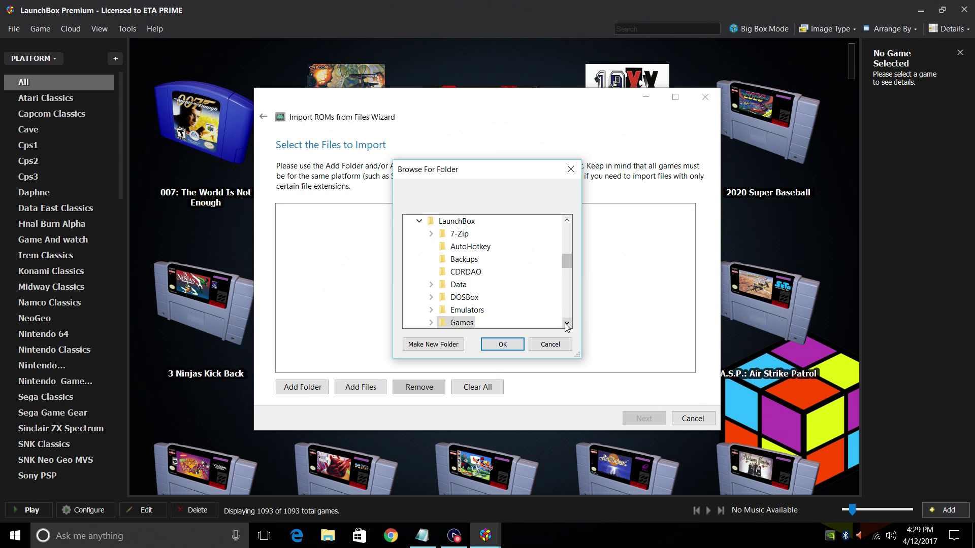
click(567, 326)
double_click(539, 298)
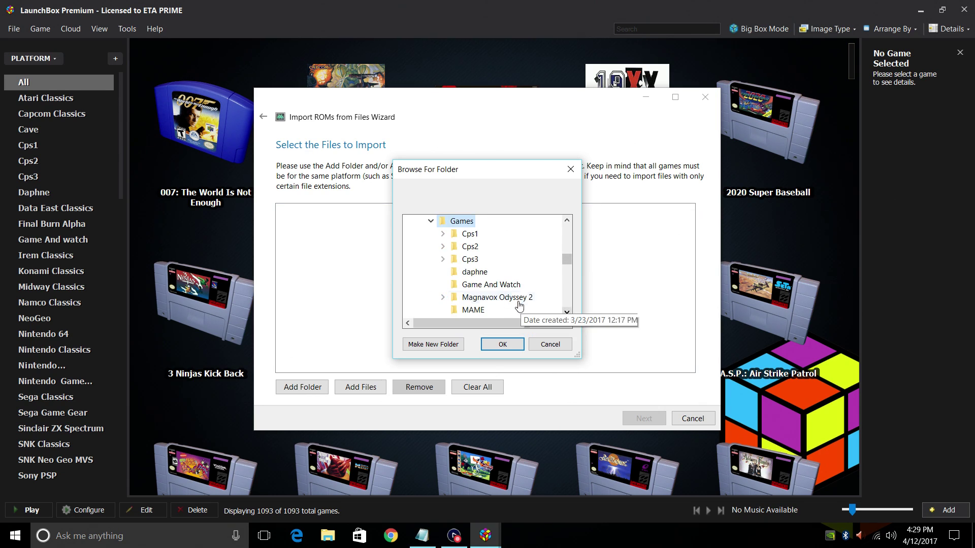
click(531, 301)
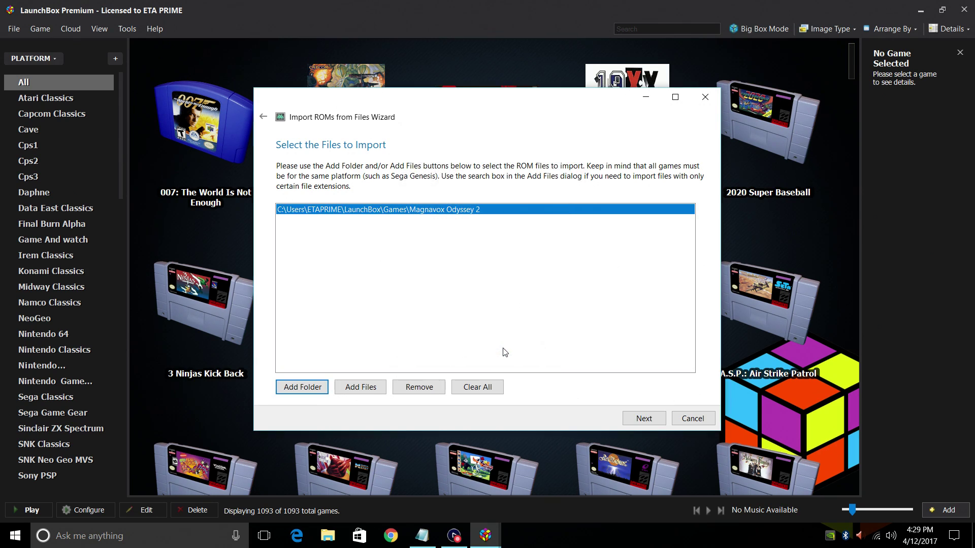
click(638, 420)
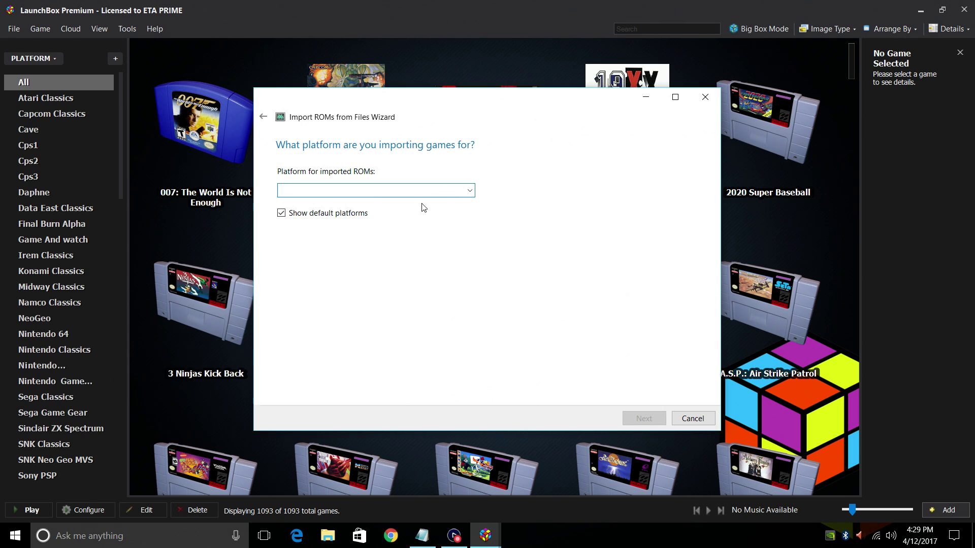
Step: Set the platform for the imported ROMs to Magnavox Odyssey 2 and continue to the emulator choice
click(470, 191)
drag(470, 223, 457, 320)
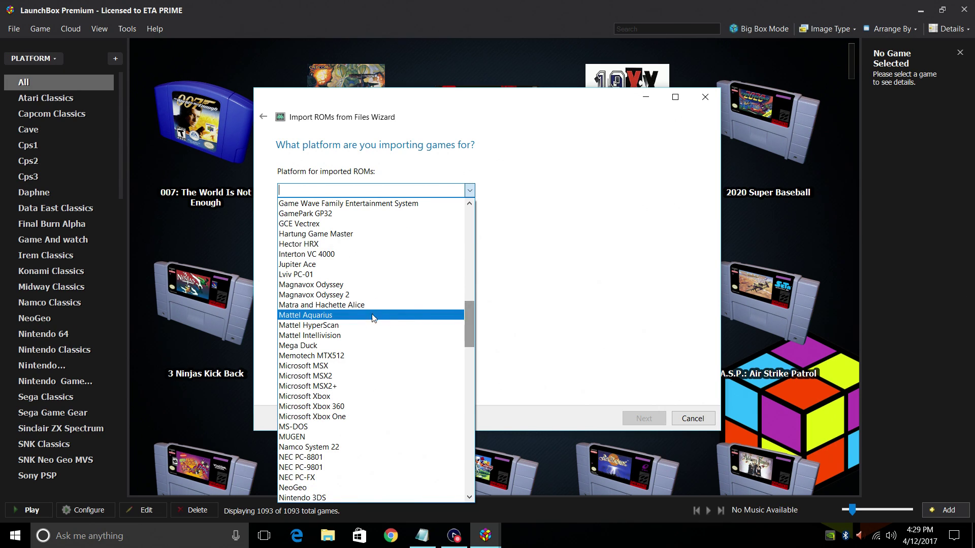
click(339, 296)
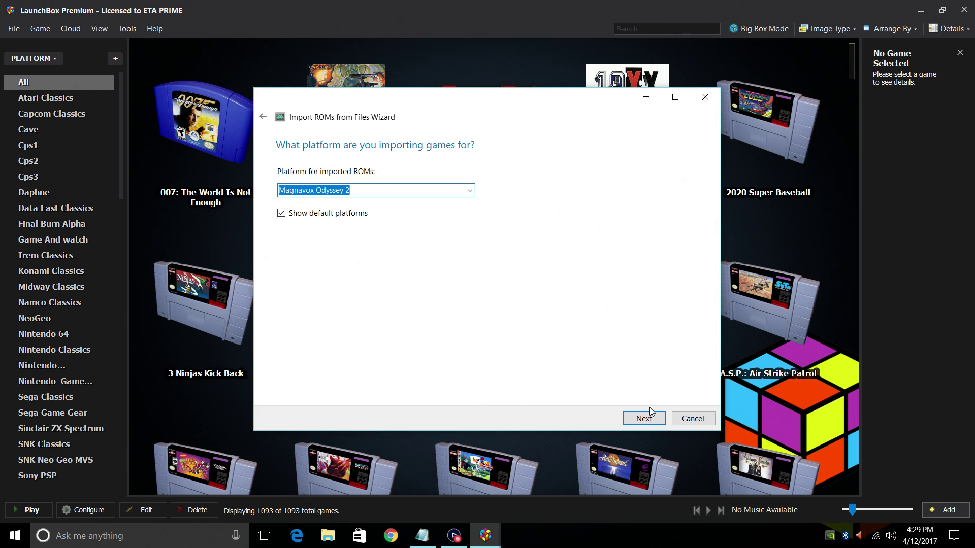
click(650, 418)
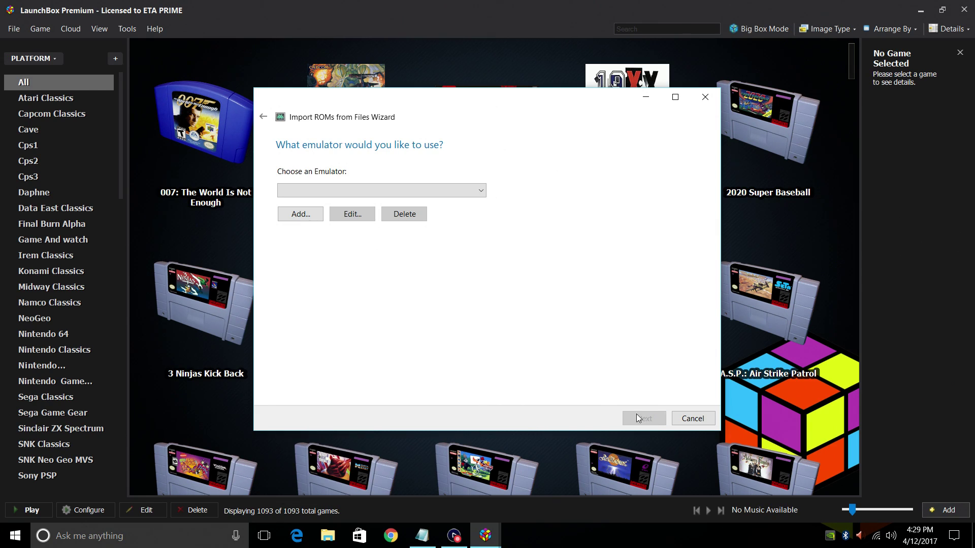
Step: Choose Retroarch as the emulator and start a new row in its associated platforms
click(481, 191)
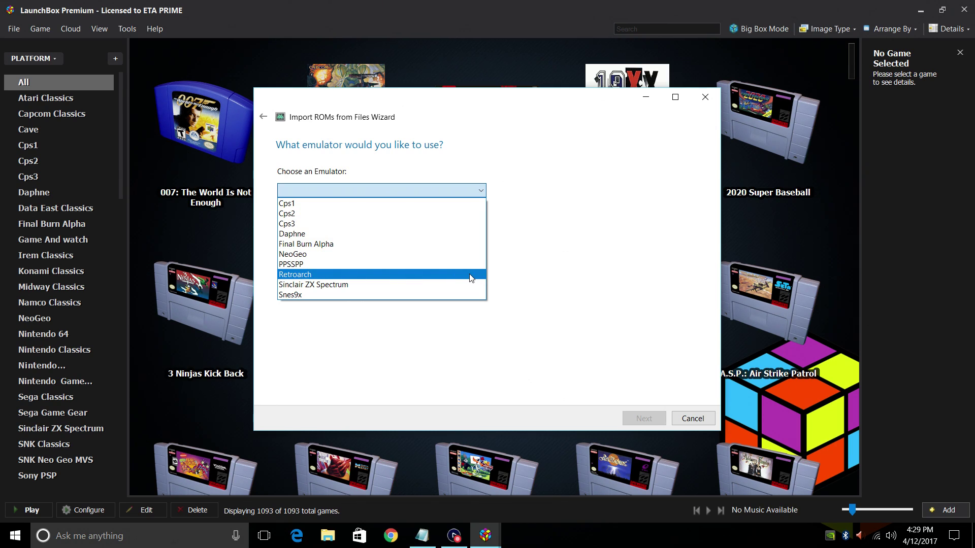
click(293, 275)
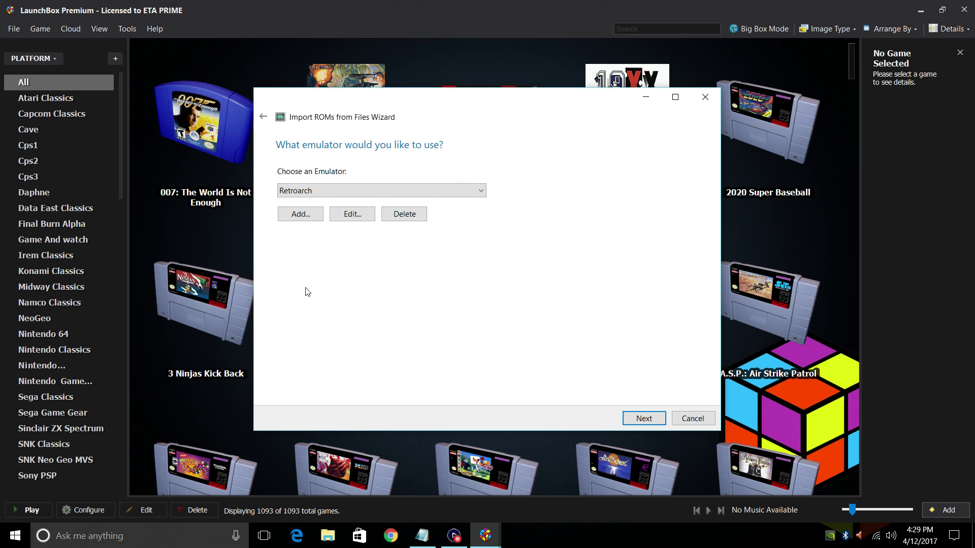
click(351, 215)
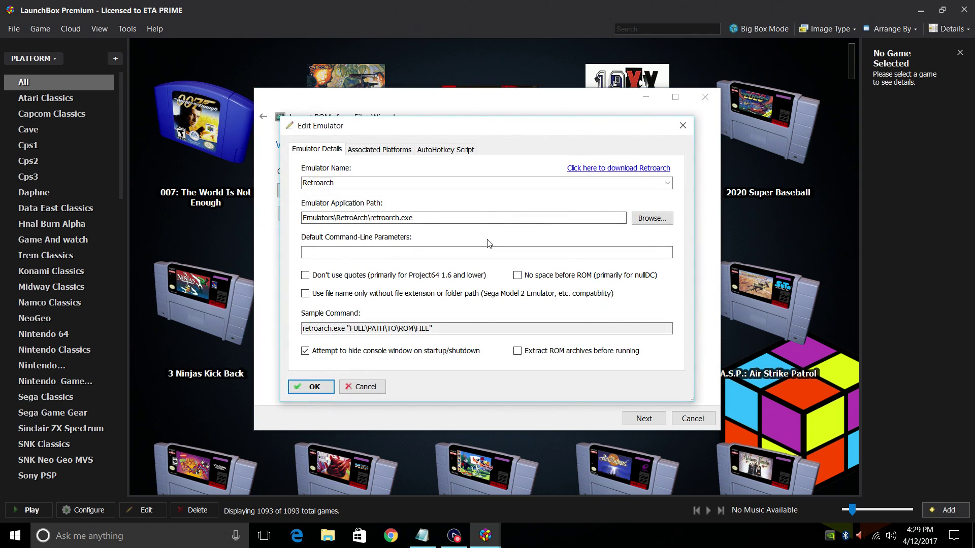
click(381, 156)
drag(663, 202, 666, 274)
click(321, 342)
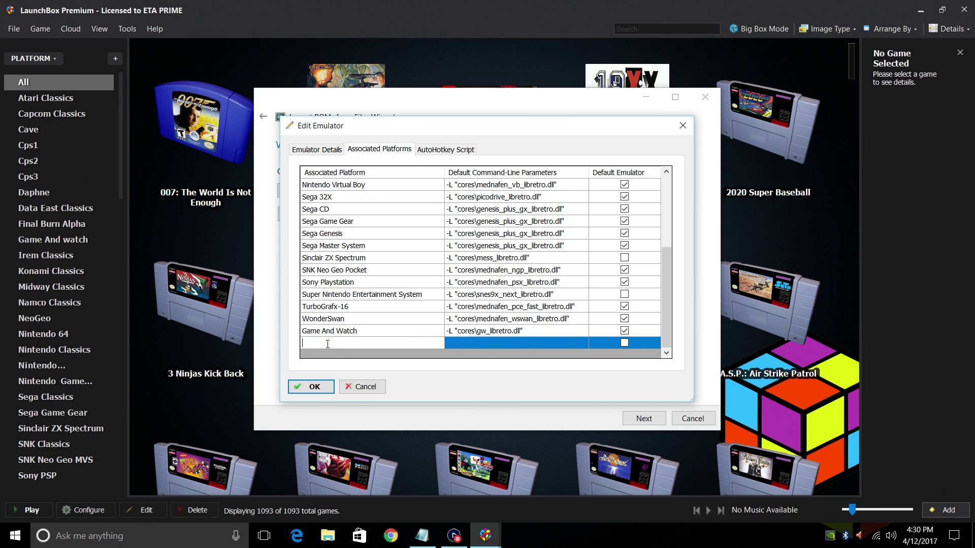
Step: Copy the platform name Magnavox Odyssey 2 from the Odyssey².txt notes into the new associated platform row
click(420, 541)
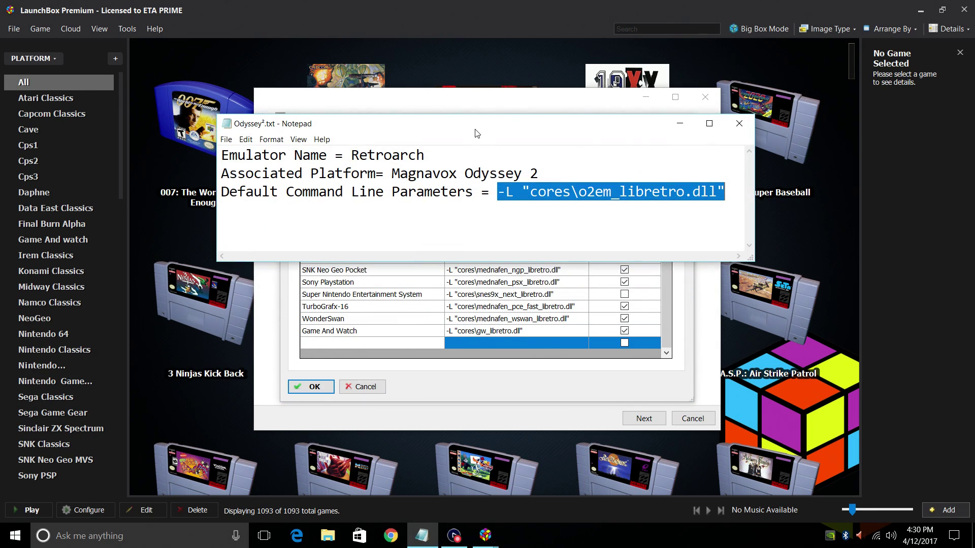
drag(479, 124, 480, 385)
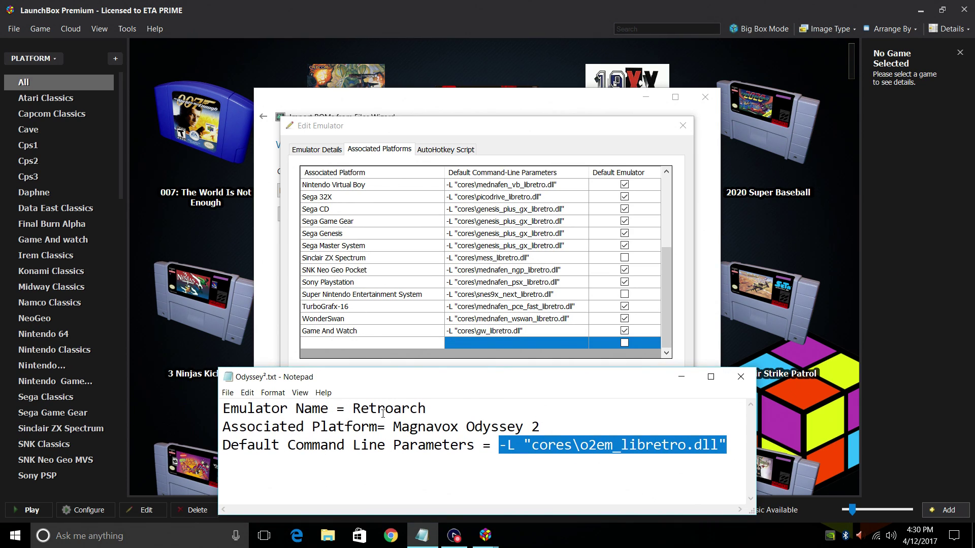
click(542, 426)
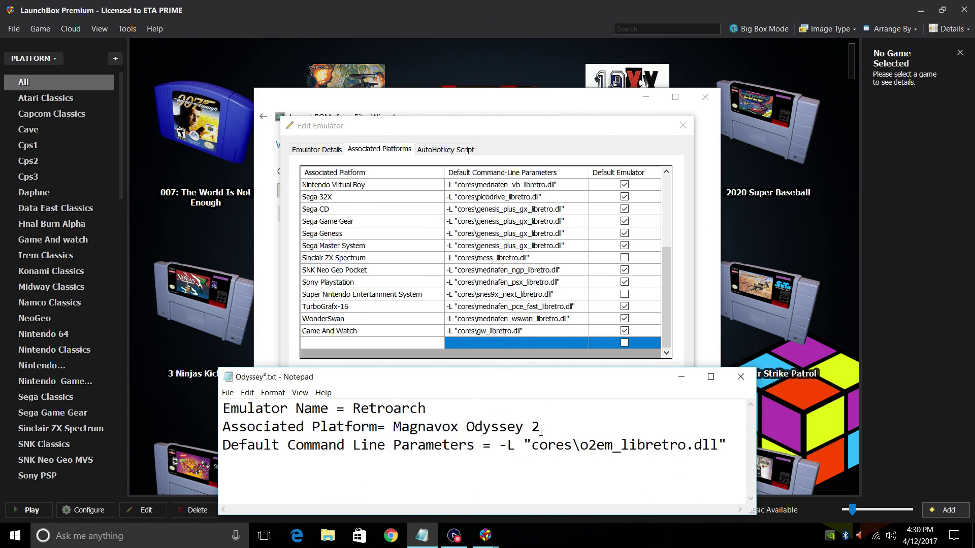
drag(541, 427, 394, 426)
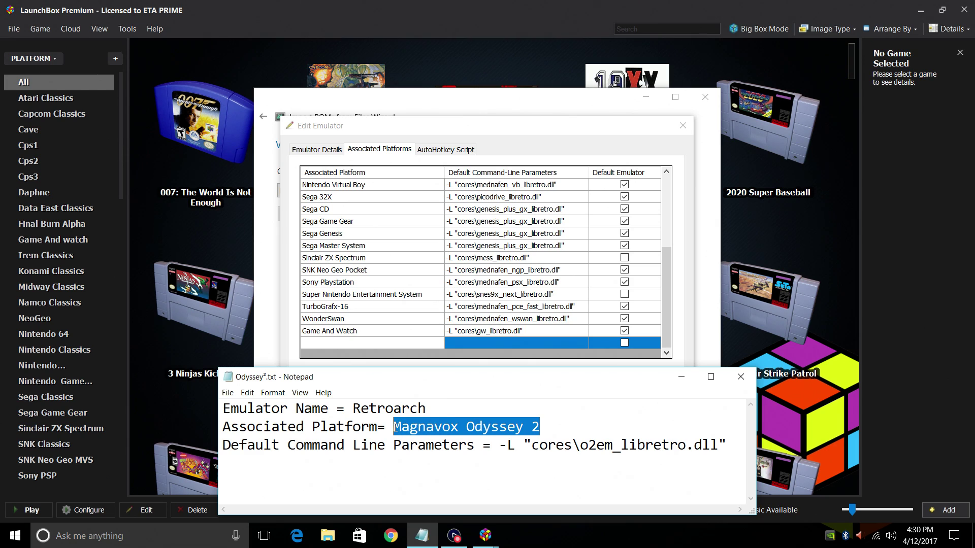
right_click(512, 428)
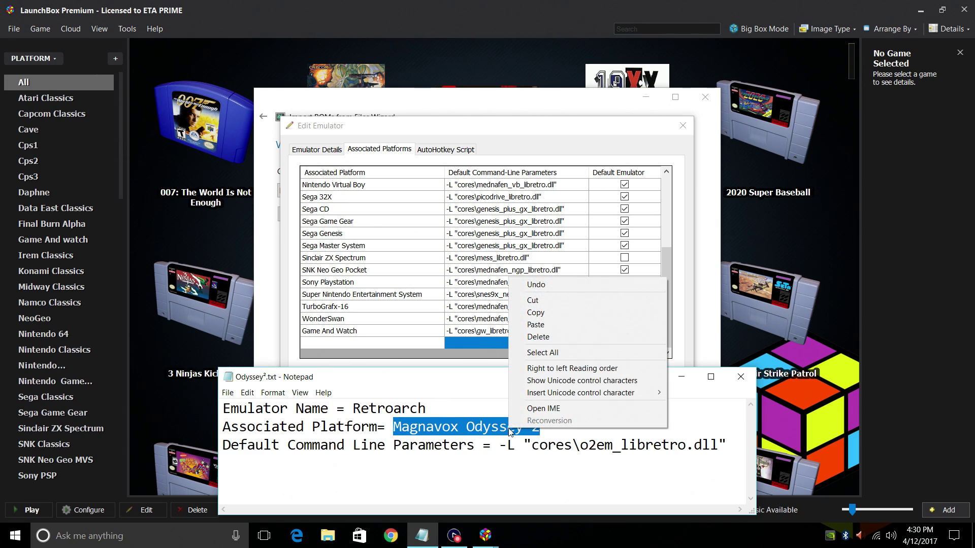
click(540, 314)
click(367, 342)
right_click(366, 342)
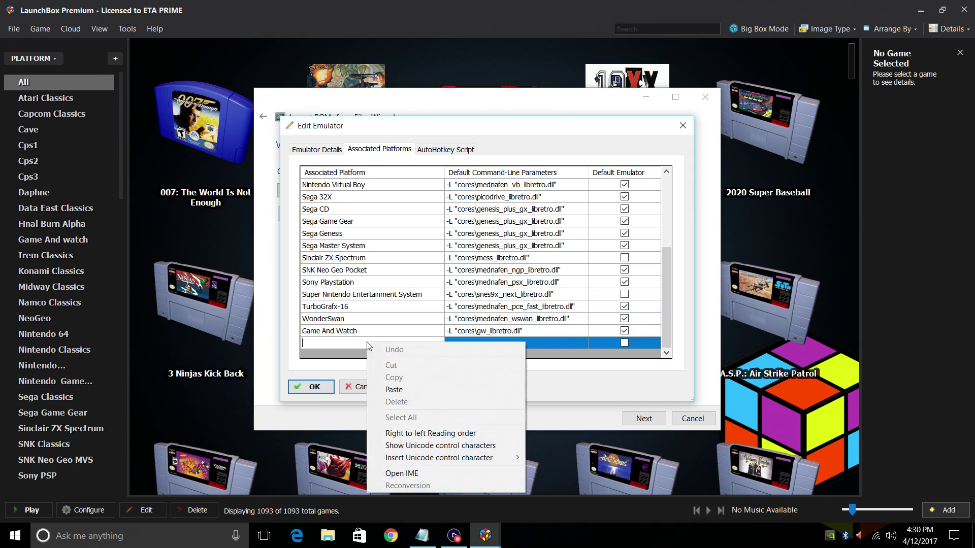
click(404, 389)
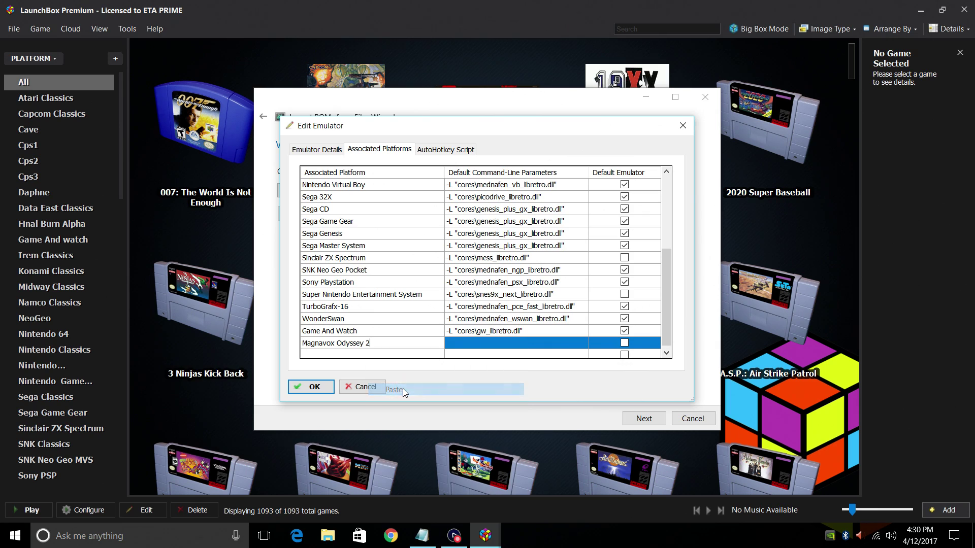
Step: Copy -L "cores\o2em_libretro.dll" from the notes into the row's command-line parameters, and save Retroarch as the default emulator for Magnavox Odyssey 2
click(422, 535)
click(501, 459)
drag(499, 445, 727, 443)
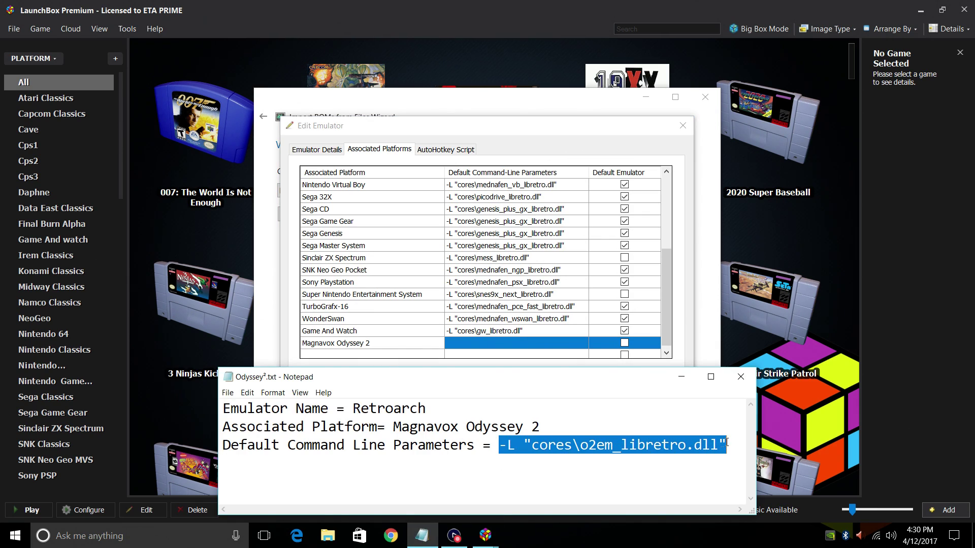
right_click(562, 449)
click(599, 334)
click(510, 345)
click(509, 345)
right_click(506, 345)
click(550, 393)
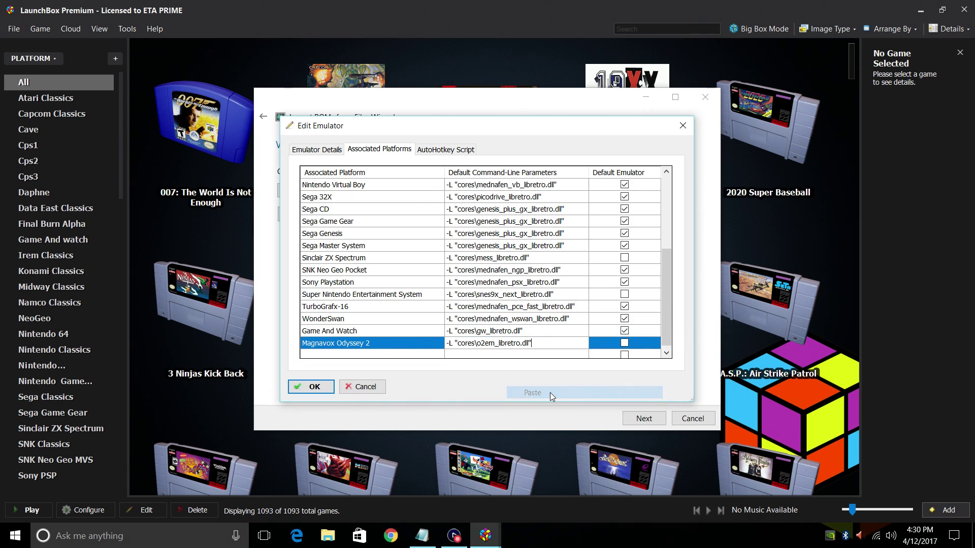
click(624, 343)
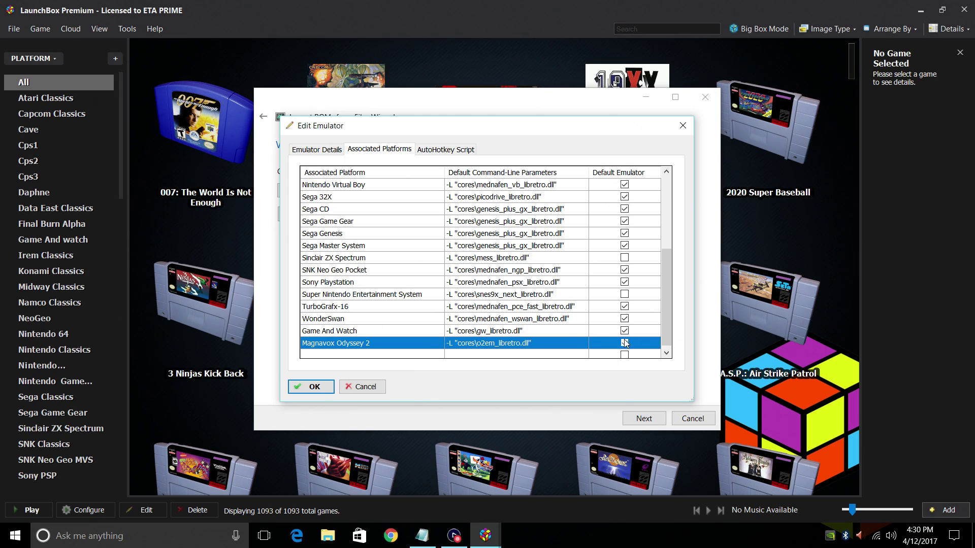
click(324, 391)
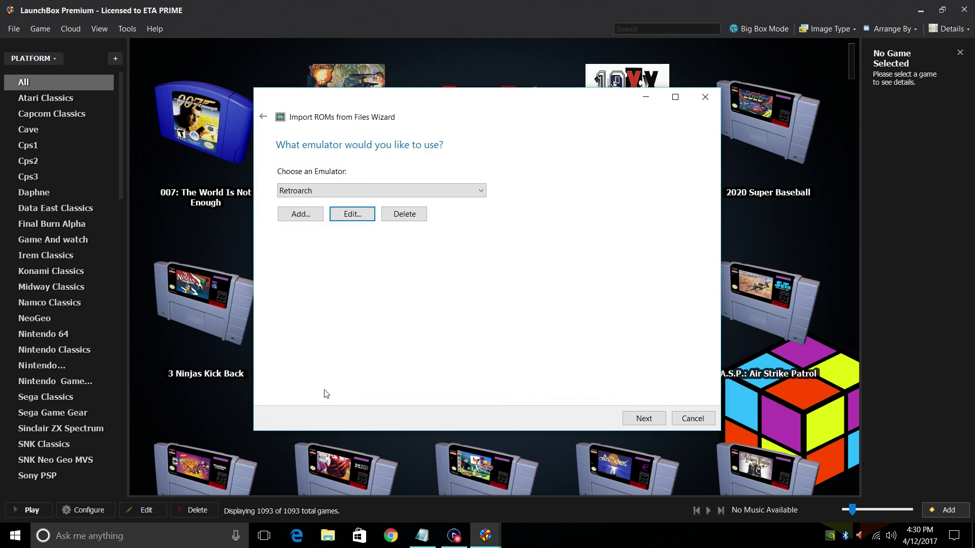
Step: Use the ROM files in their current location and search the LaunchBox Games Database for game information
click(644, 418)
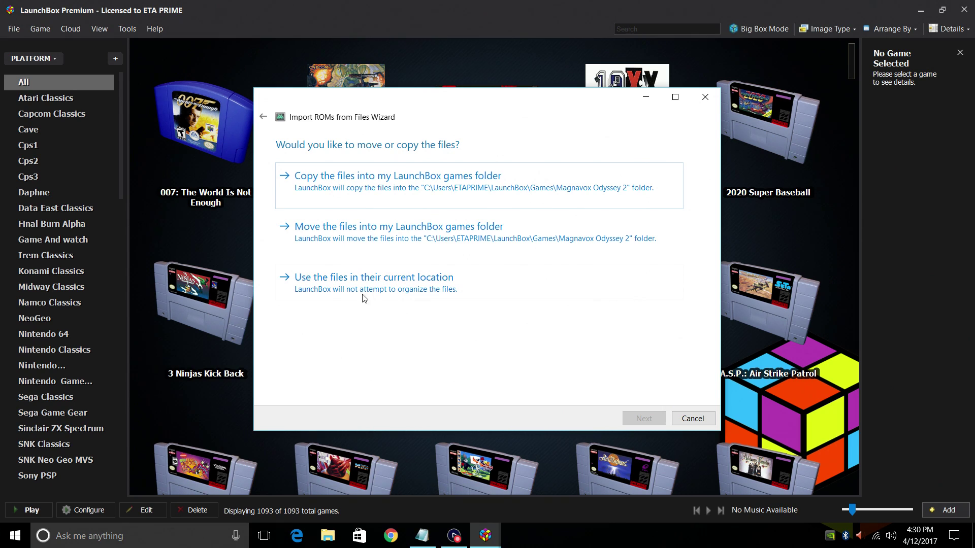
click(435, 293)
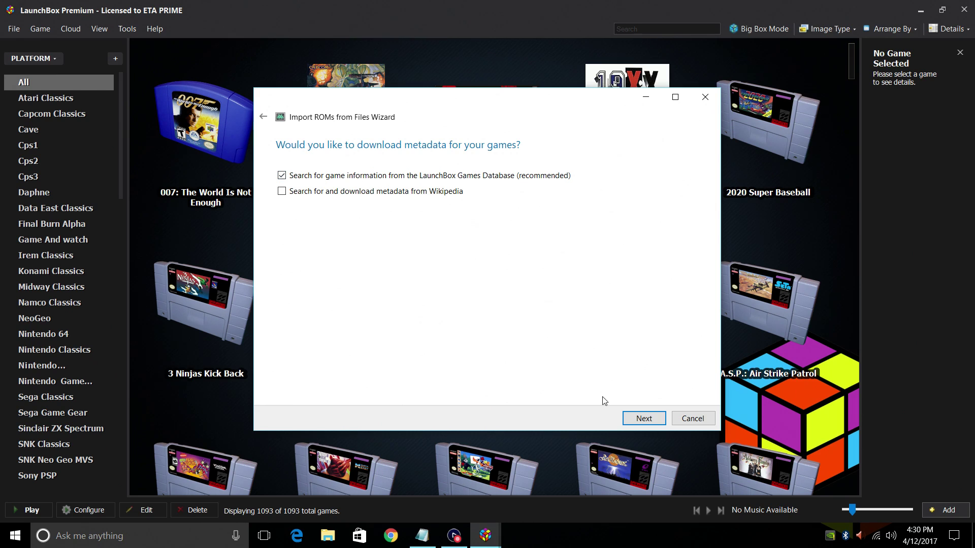
click(641, 417)
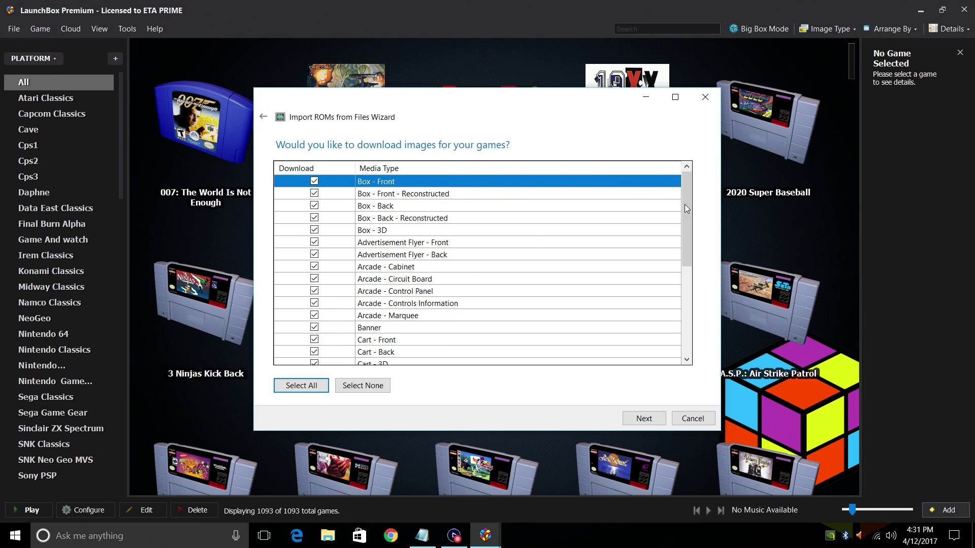
Step: Keep all image types and all EmuMovies media types selected for download and continue to the custom options
mouse_move(688, 212)
mouse_down()
mouse_move(691, 298)
mouse_move(695, 213)
mouse_move(709, 331)
mouse_move(692, 203)
mouse_up()
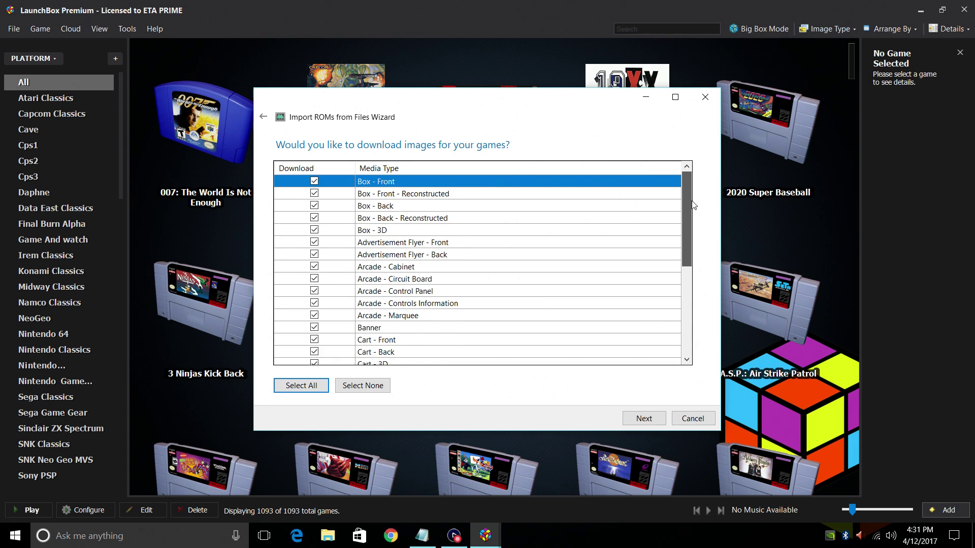
click(645, 419)
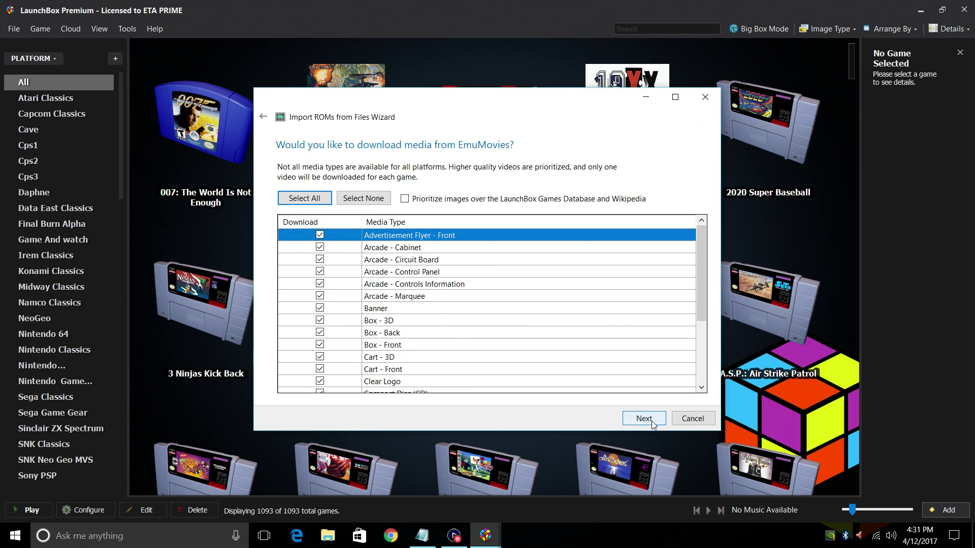
drag(701, 291, 711, 252)
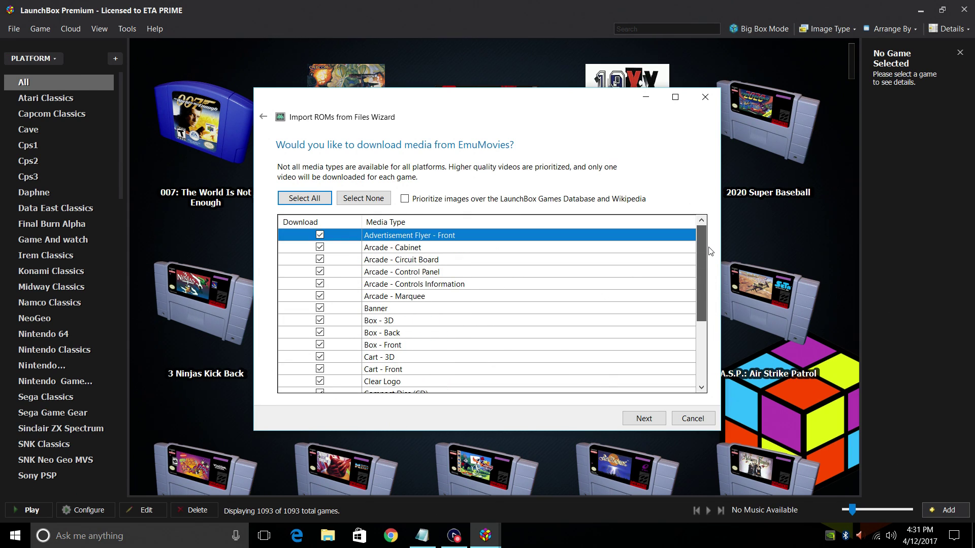
click(644, 419)
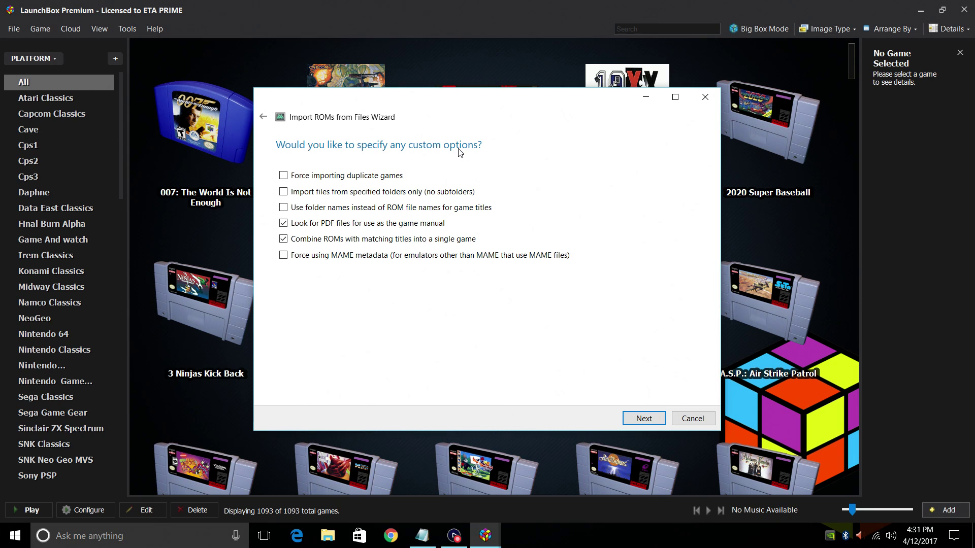
Step: Accept the default custom options, review the names, file paths and extensions of the listed games, and finish the import
click(655, 417)
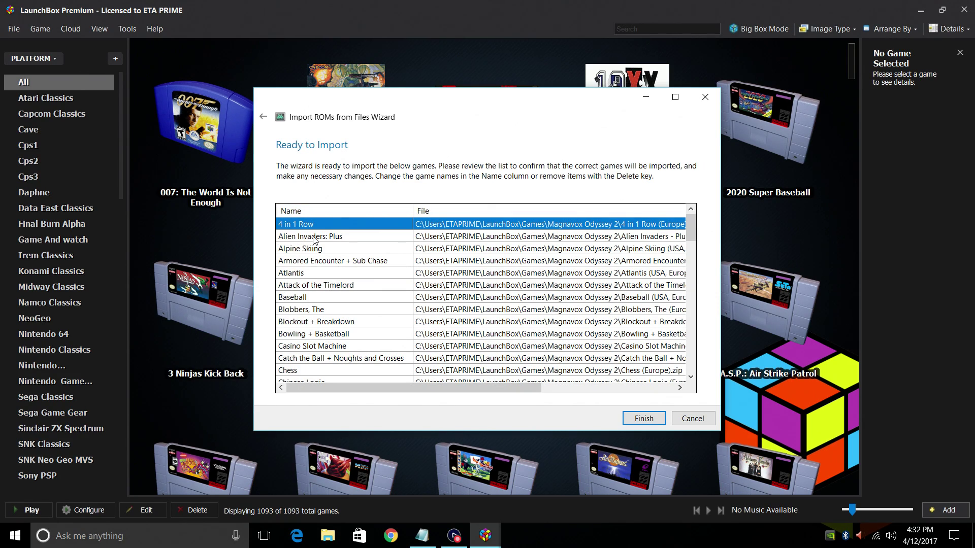
drag(352, 392, 426, 393)
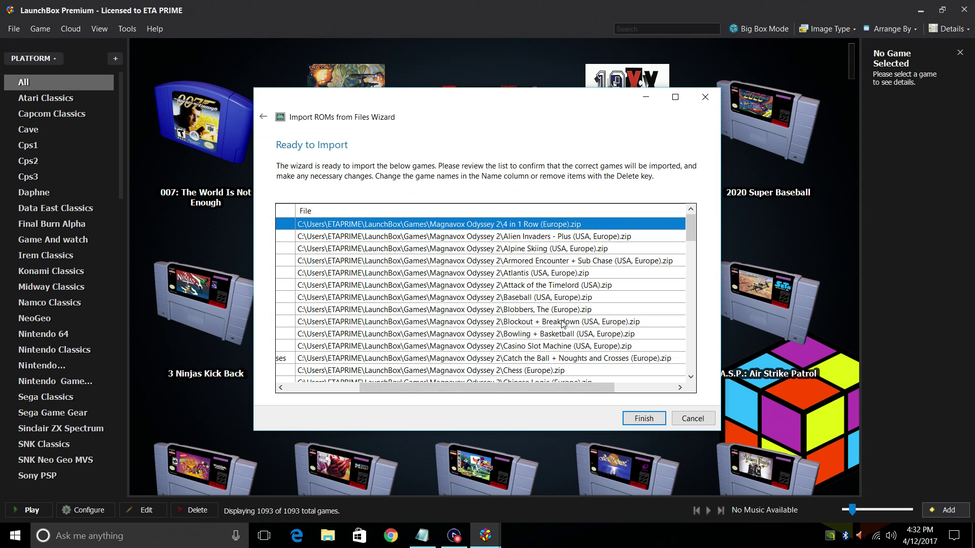
drag(569, 388, 629, 388)
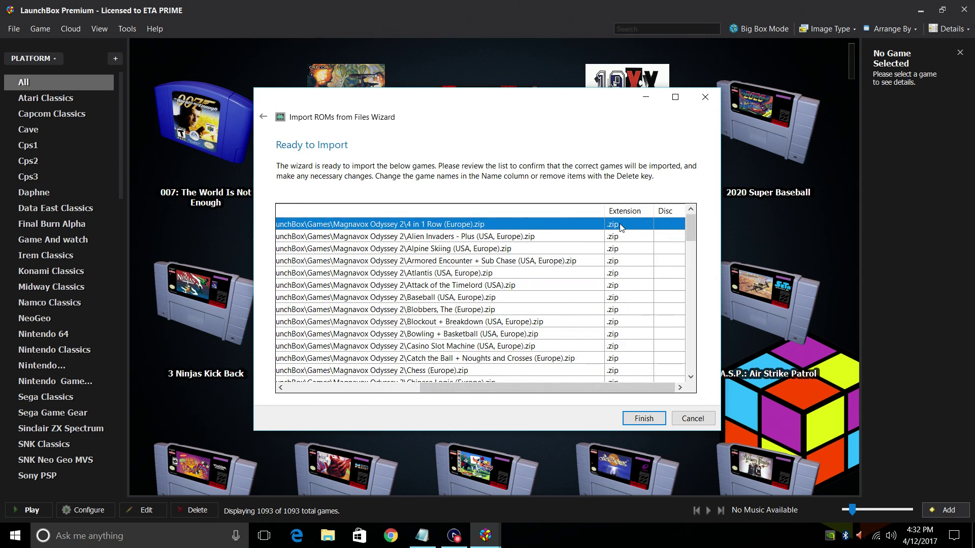
click(643, 419)
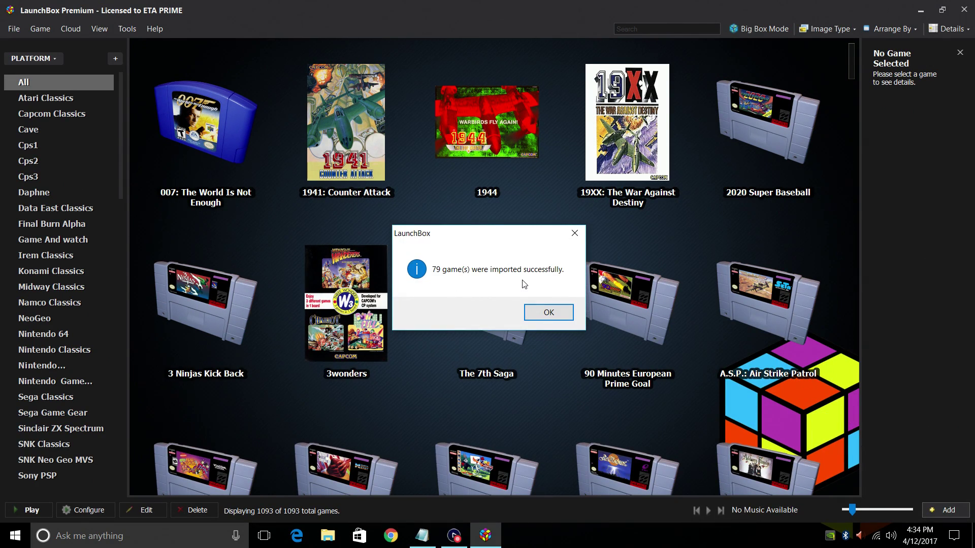
click(573, 312)
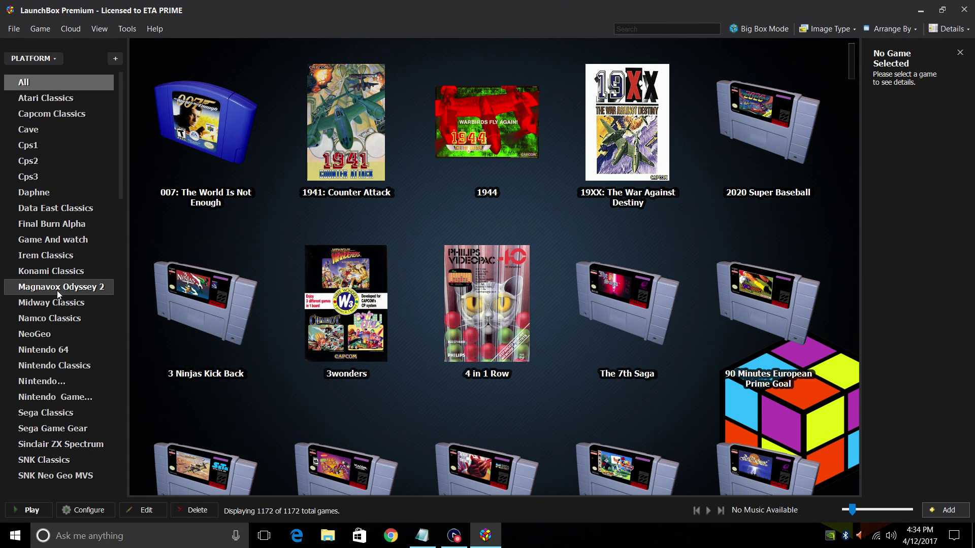
Step: Show the Magnavox Odyssey 2 platform's games and permanently delete Playtag from the collection
click(90, 288)
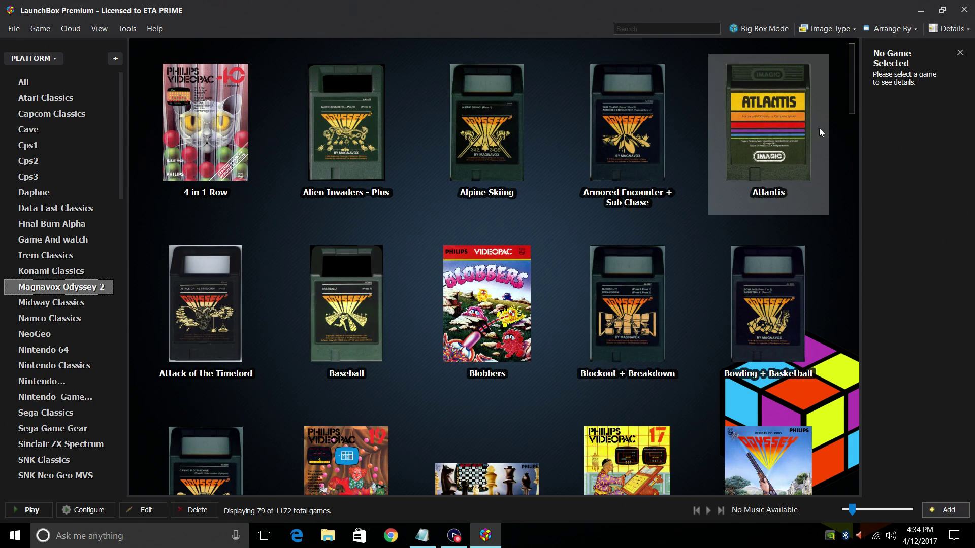
drag(853, 83, 840, 309)
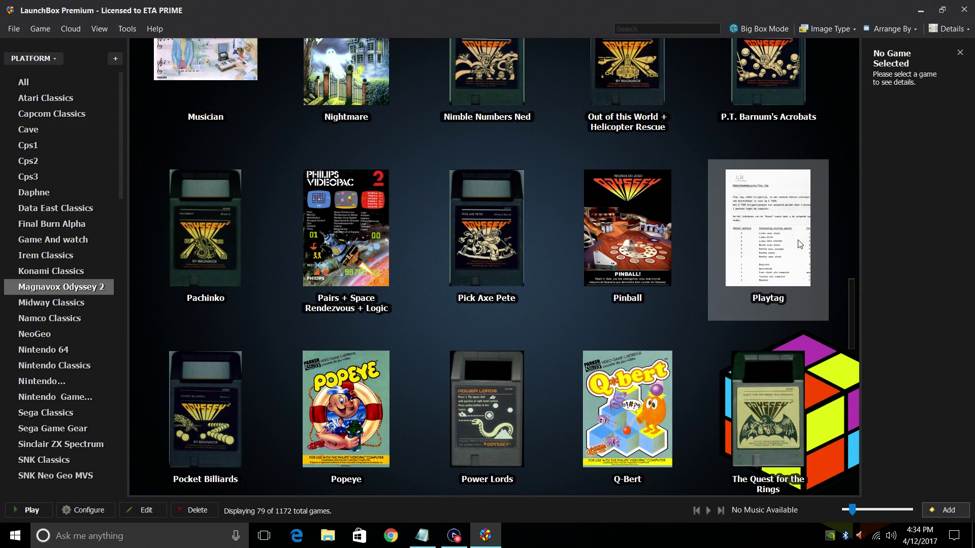
mouse_move(769, 207)
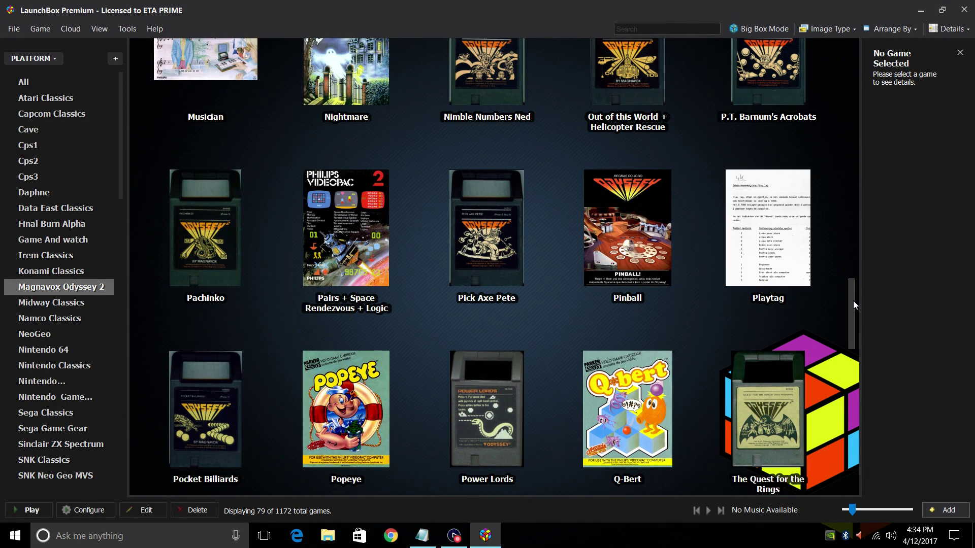
right_click(767, 259)
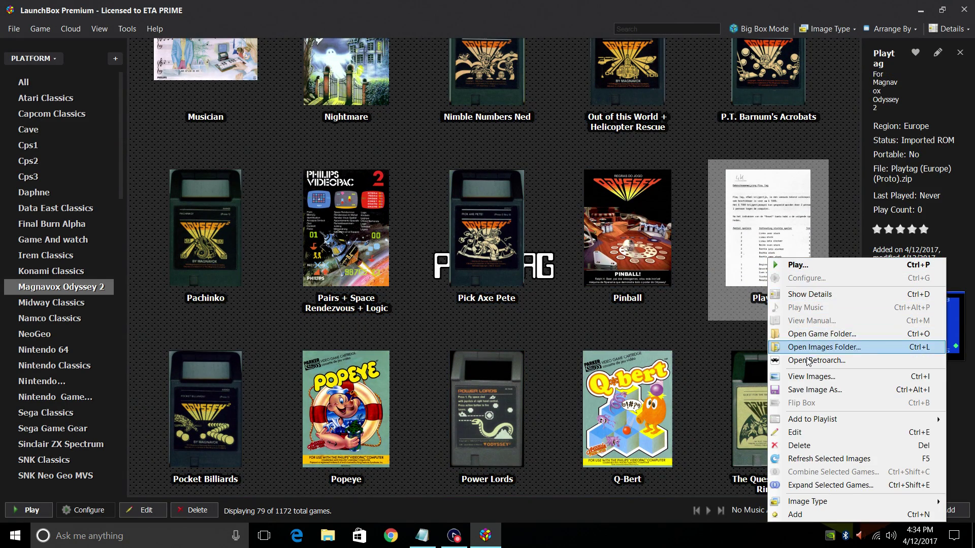
click(802, 445)
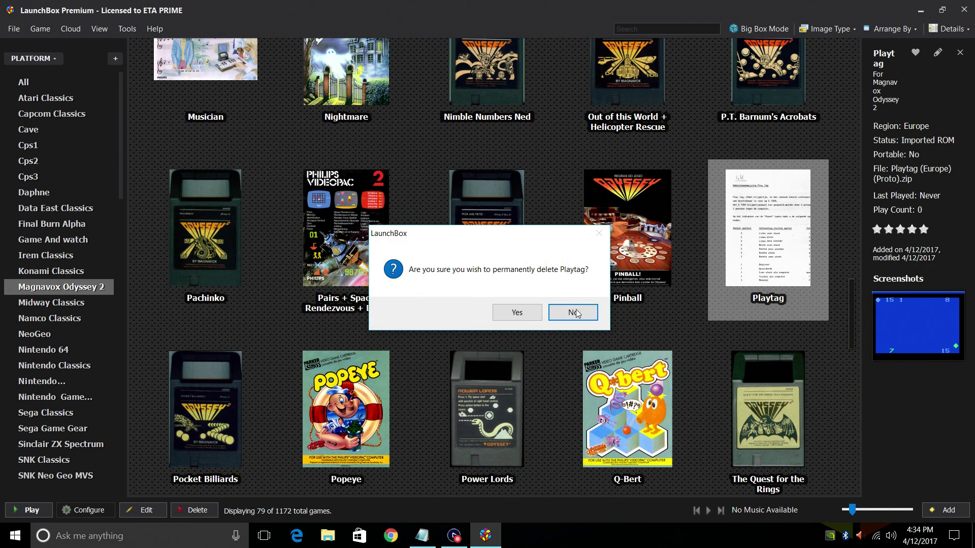
click(517, 312)
Step: Permanently delete the game Mission Impossible + Programmed Trip, which has no cover art, from the Magnavox Odyssey 2 collection
drag(851, 312, 851, 266)
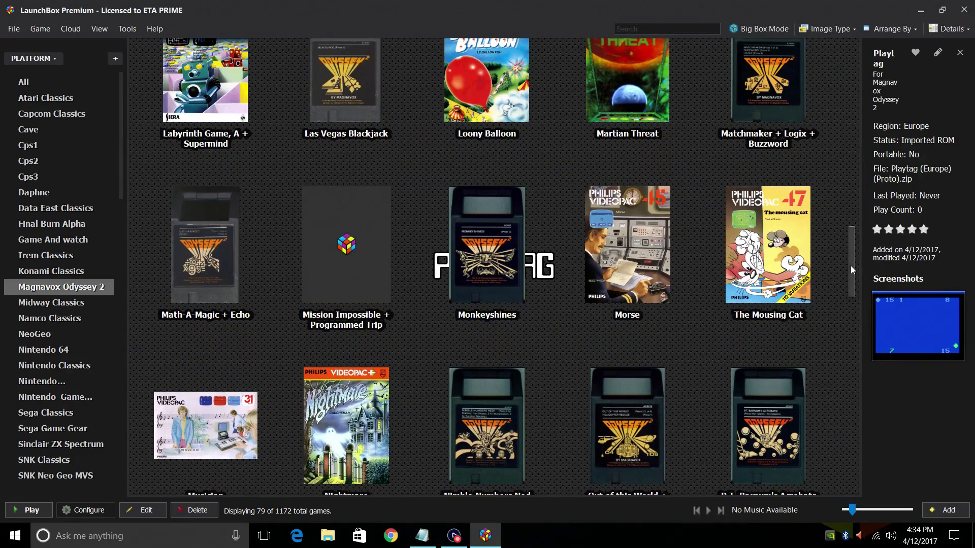
right_click(371, 269)
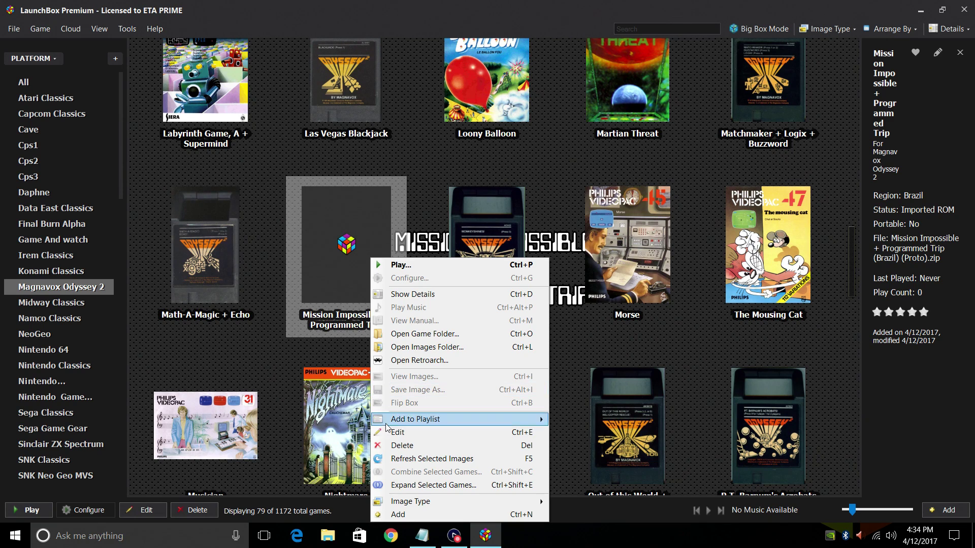
click(412, 446)
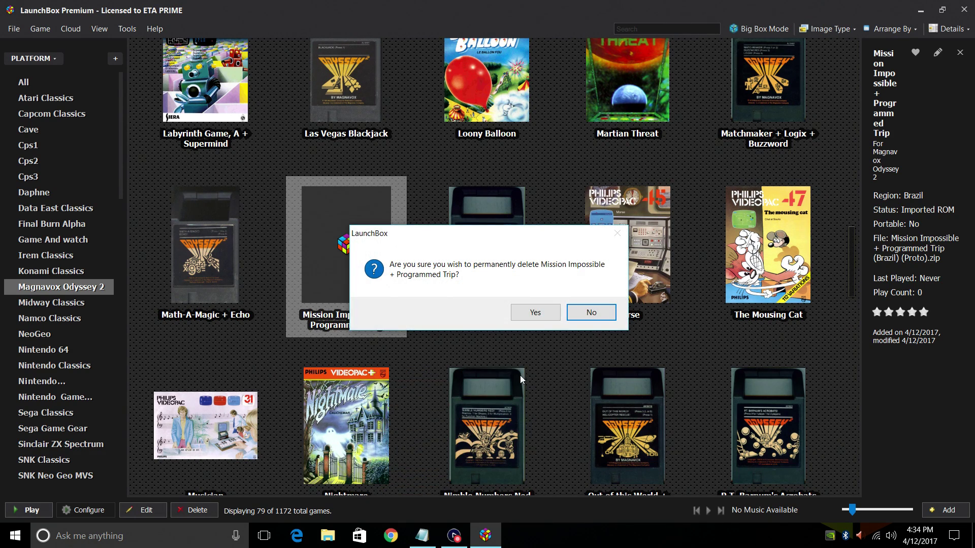
click(540, 312)
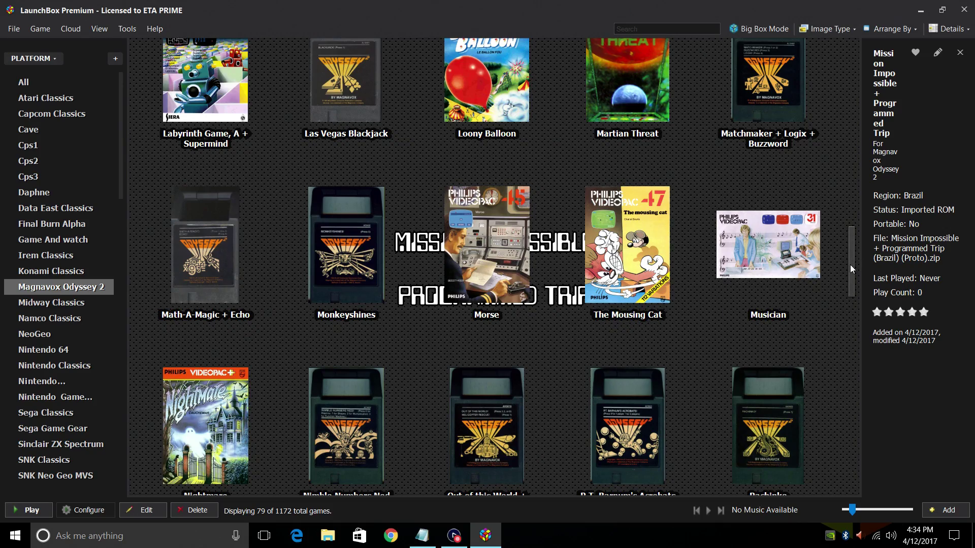
Step: Launch Alpine Skiing from the Magnavox Odyssey 2 collection and choose the Slalom event
drag(851, 266, 852, 107)
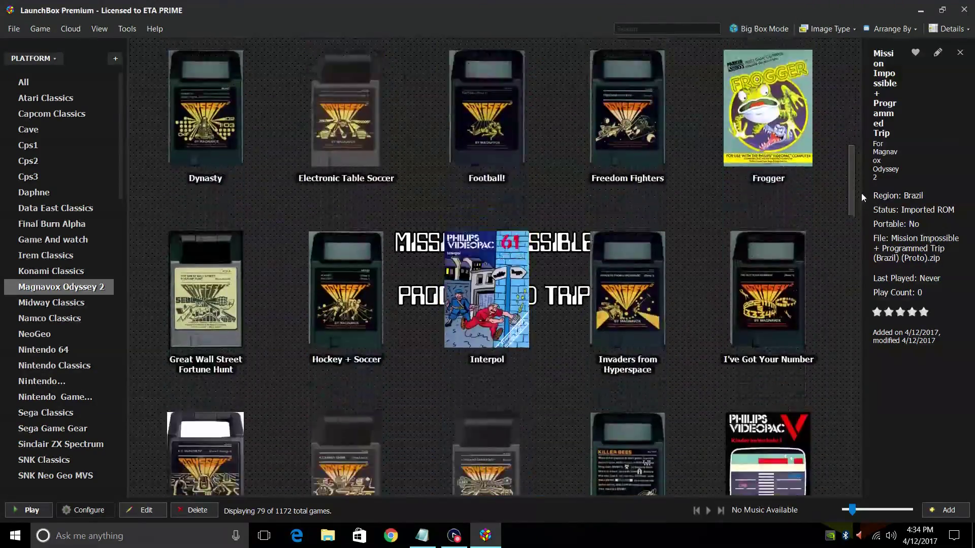
drag(861, 193, 849, 66)
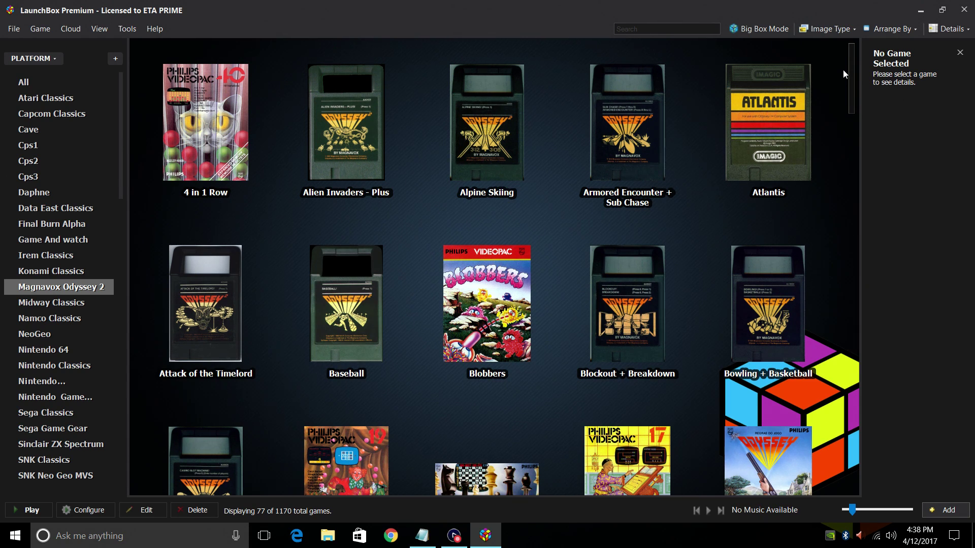
double_click(495, 146)
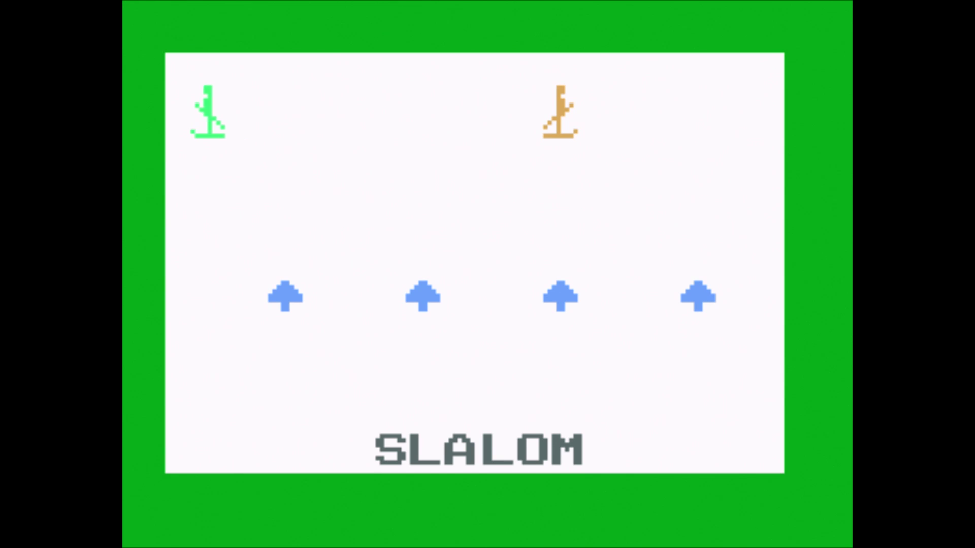
key(2)
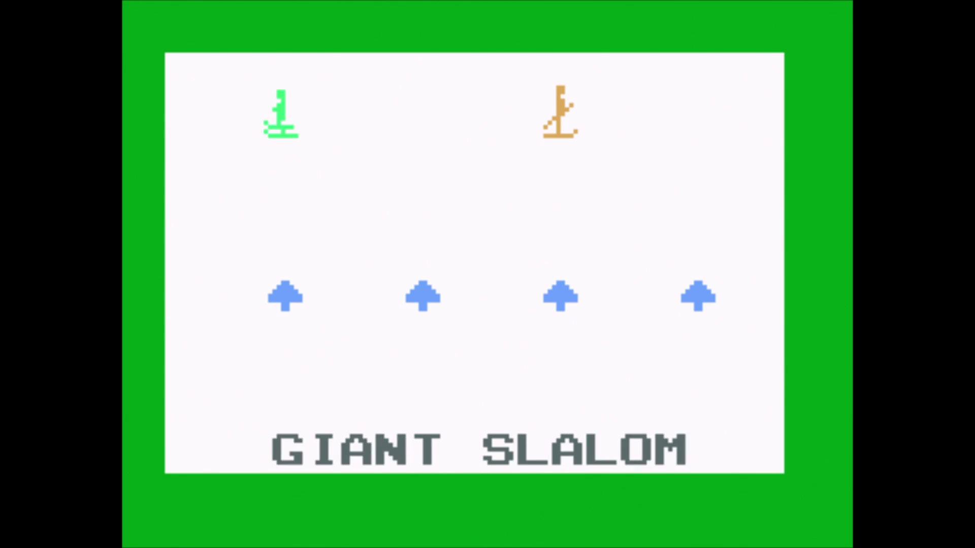
key(3)
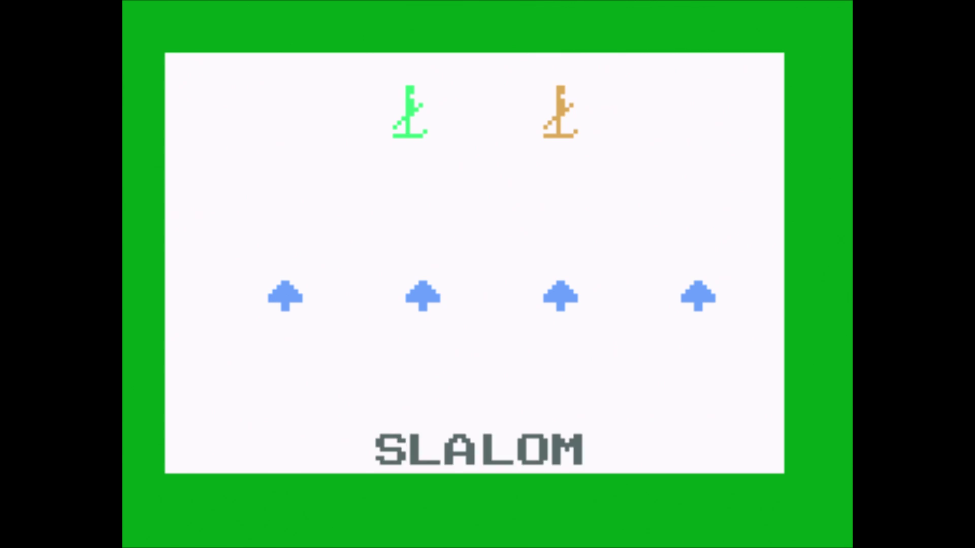
key(Left)
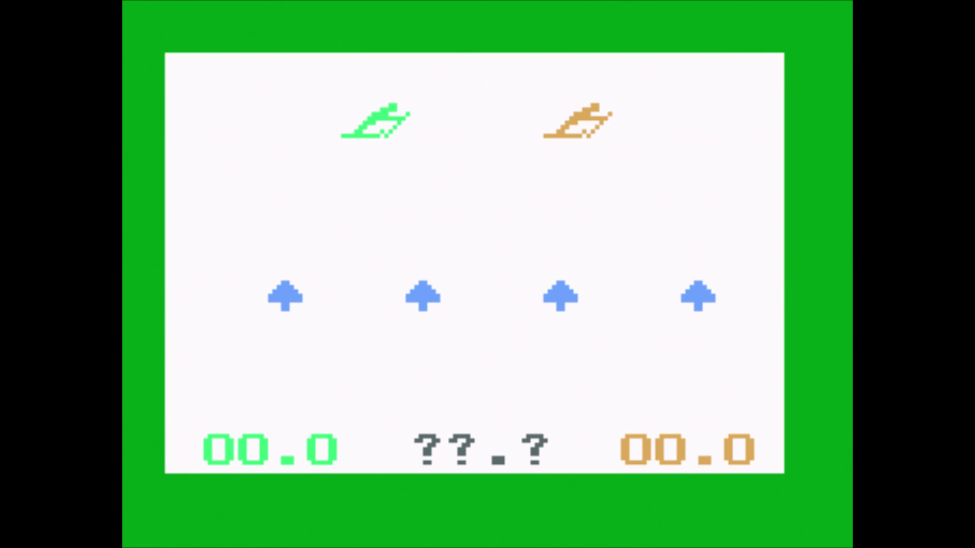
key(Left)
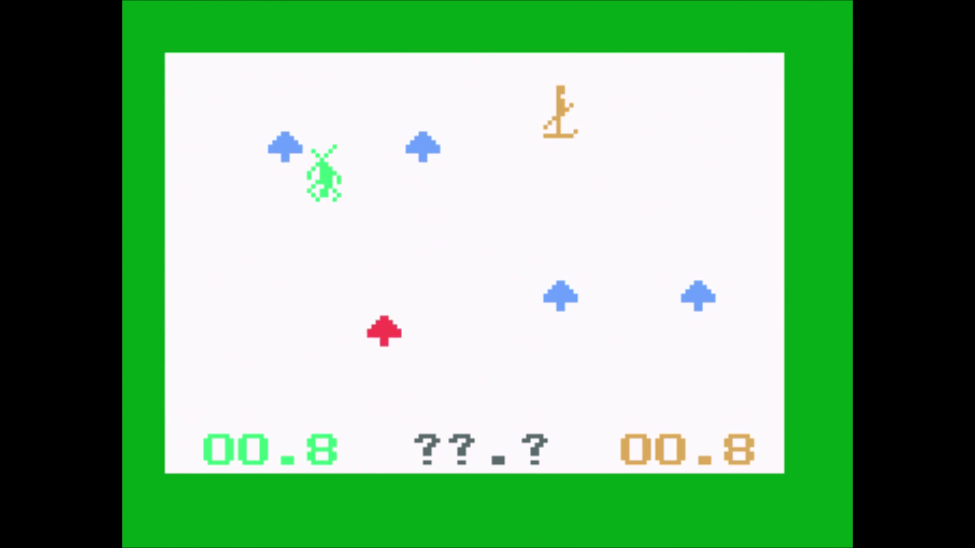
key(Right)
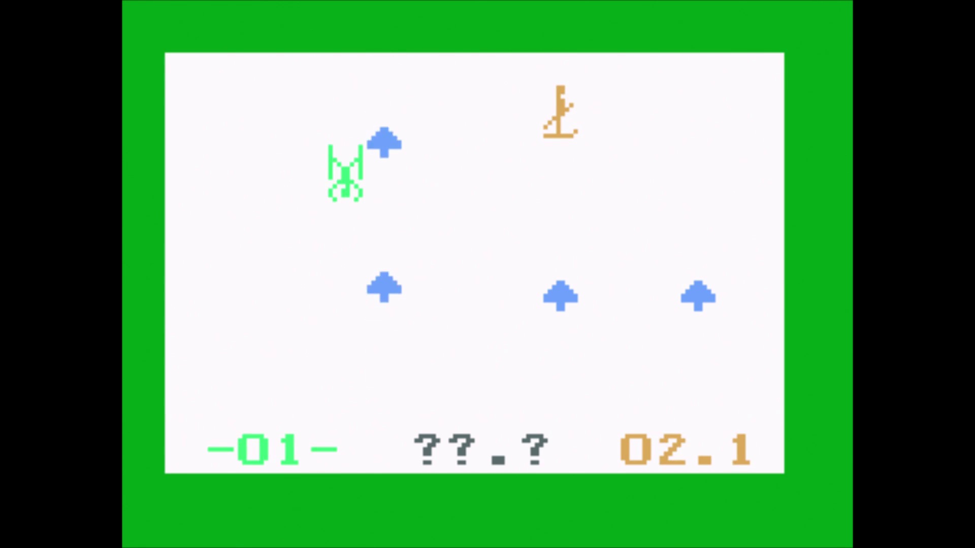
key(Left)
key(Right)
key(Left)
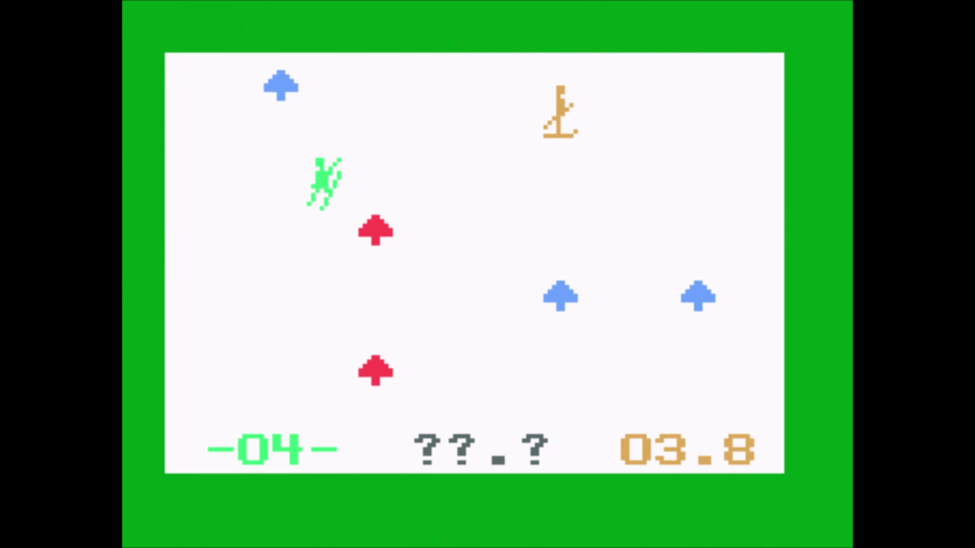
key(Right)
key(Left)
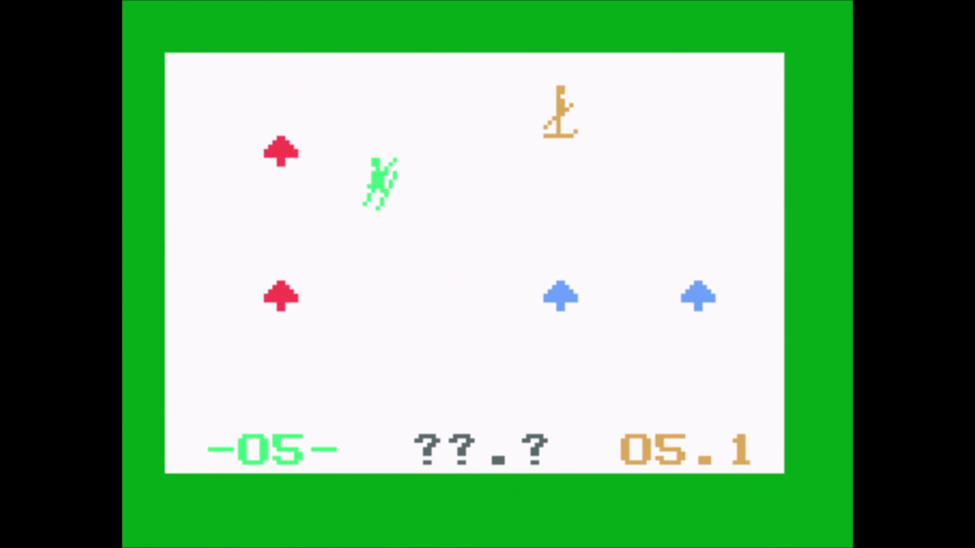
key(Right)
key(Right)
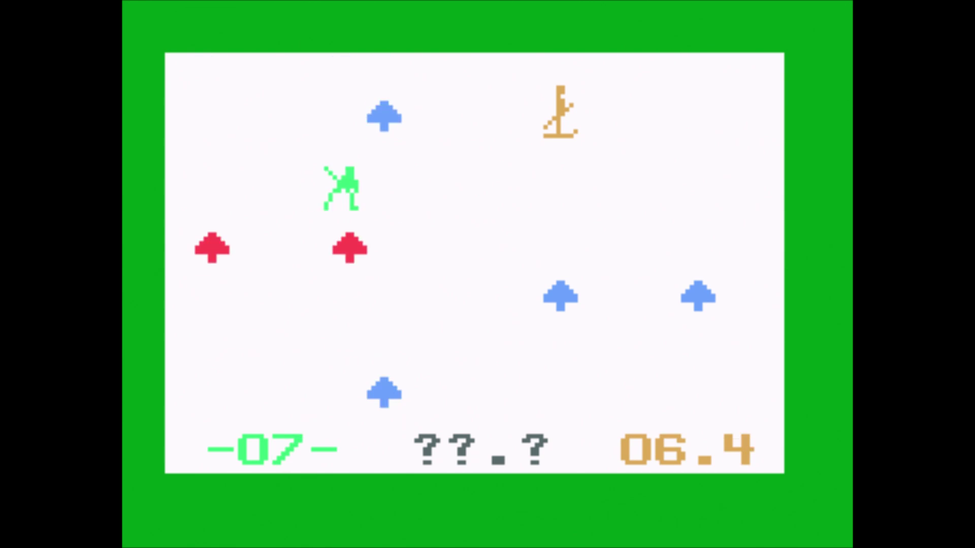
key(Left)
key(Right)
key(Left)
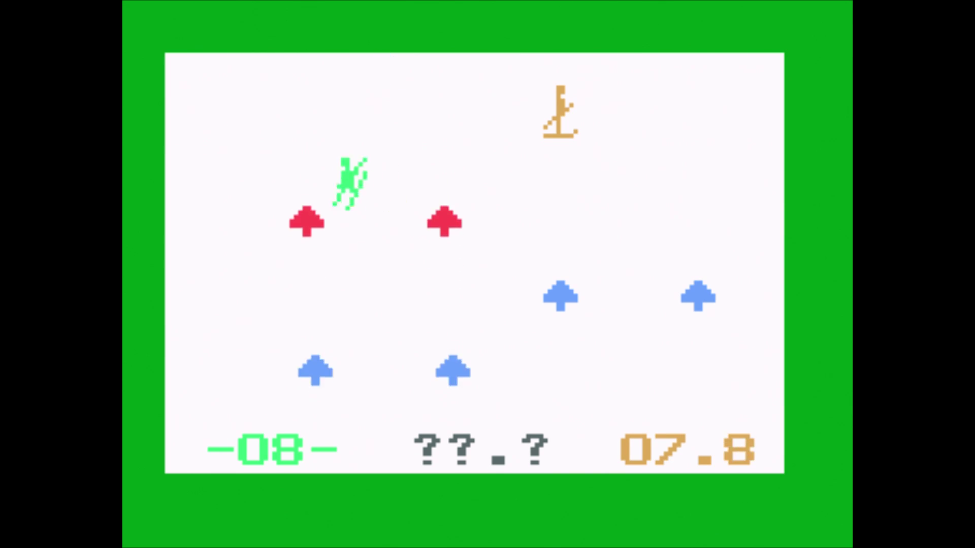
key(Right)
key(Left)
key(Right)
key(Left)
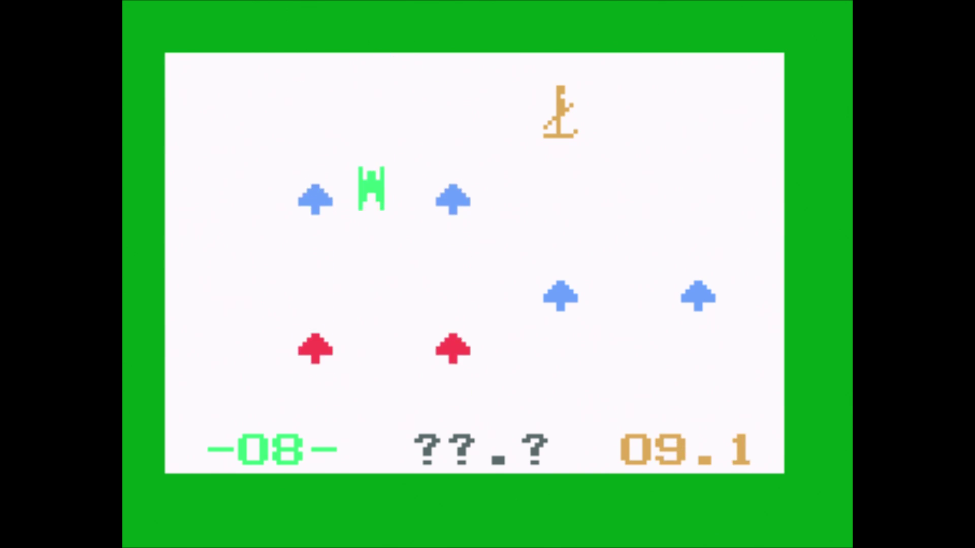
key(Right)
key(Left)
key(Right)
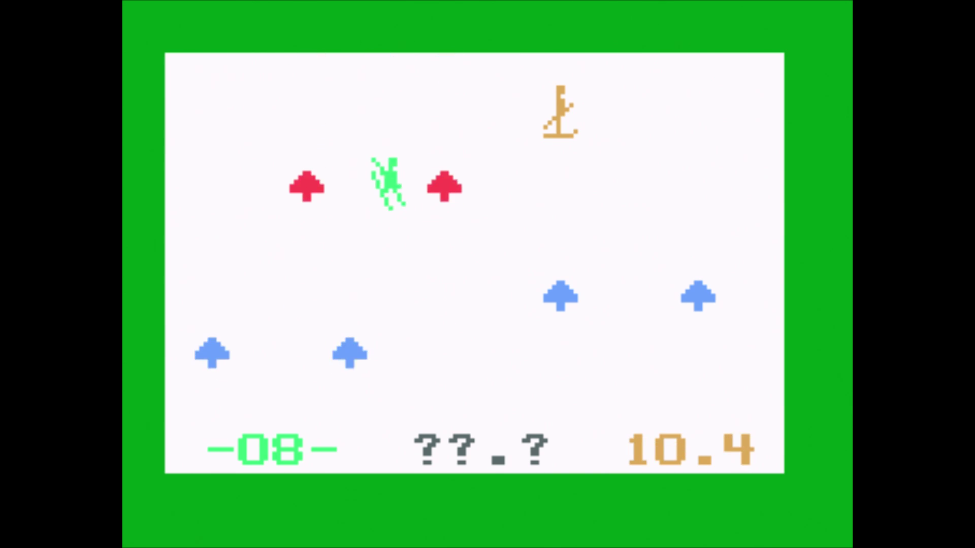
key(Left)
key(Right)
key(Left)
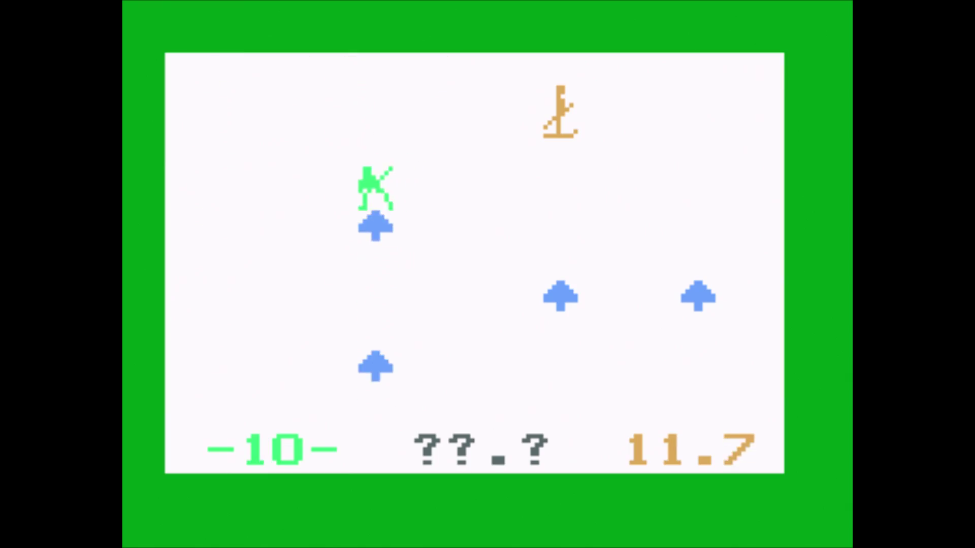